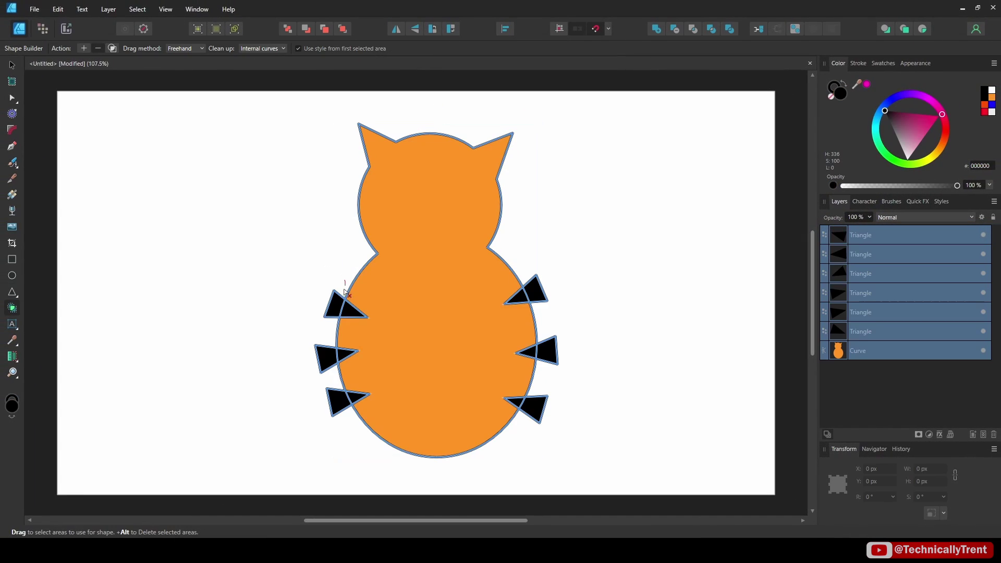
# Trim the outer parts of the left and right triangles with two Shape Builder strokes.
pyautogui.moveTo(338, 281)
pyautogui.mouseDown()
pyautogui.moveTo(322, 357)
pyautogui.moveTo(323, 386)
pyautogui.moveTo(339, 412)
pyautogui.mouseUp()
pyautogui.moveTo(526, 257)
pyautogui.mouseDown()
pyautogui.moveTo(552, 358)
pyautogui.moveTo(534, 410)
pyautogui.mouseUp()
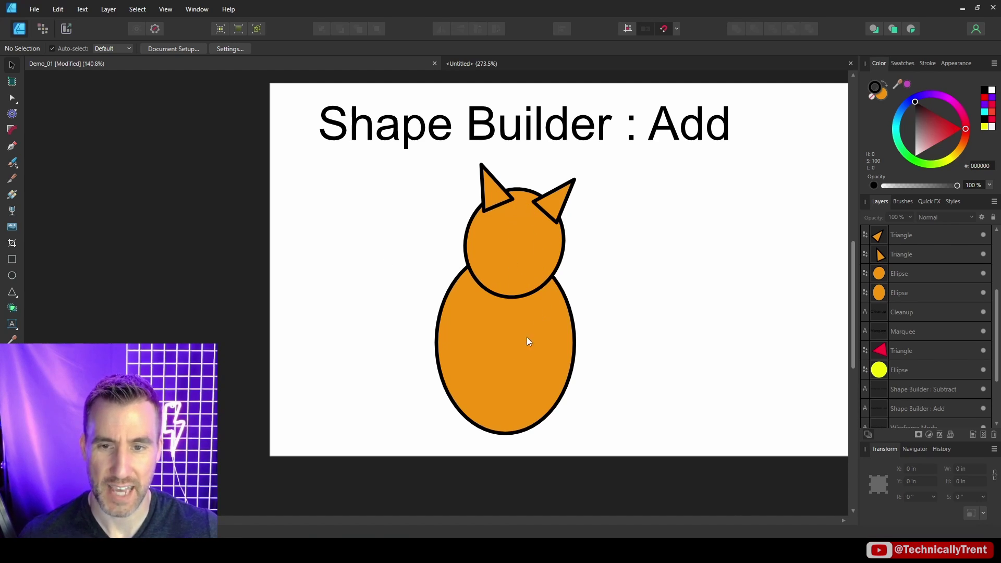
# Select both ear triangles plus the head and body ellipses, then sweep Shape Builder over the left ear.
pyautogui.click(498, 201)
pyautogui.click(554, 200)
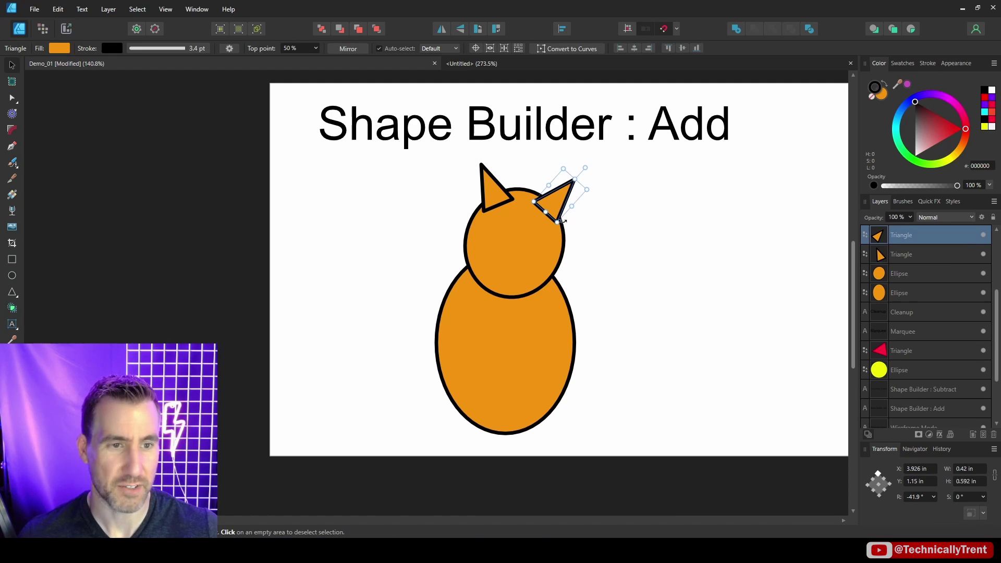
pyautogui.click(504, 235)
pyautogui.click(517, 345)
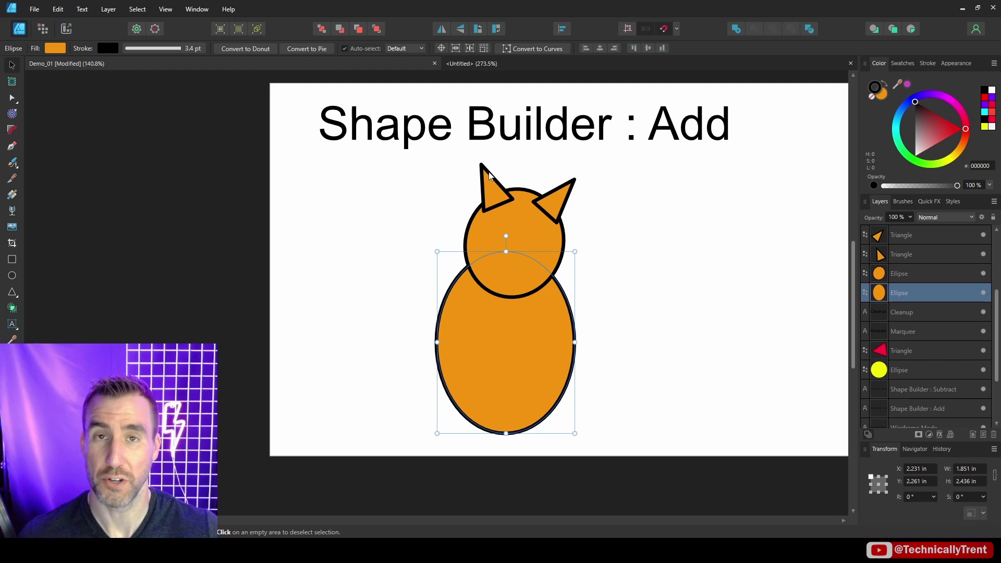
pyautogui.click(493, 193)
pyautogui.keyDown('shift'); pyautogui.click(563, 208); pyautogui.keyUp('shift')
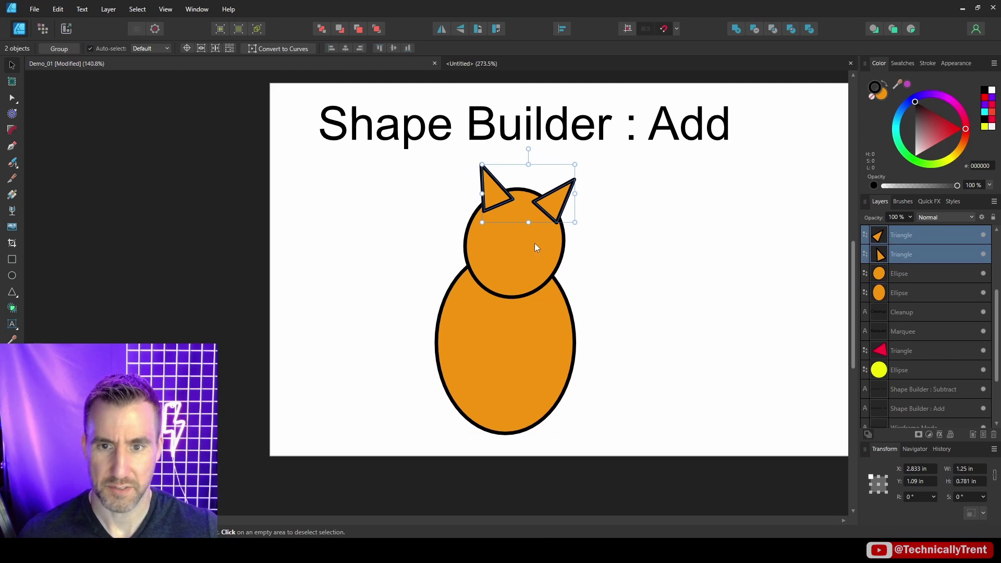
pyautogui.keyDown('shift'); pyautogui.click(531, 245); pyautogui.keyUp('shift')
pyautogui.keyDown('shift'); pyautogui.click(526, 330); pyautogui.keyUp('shift')
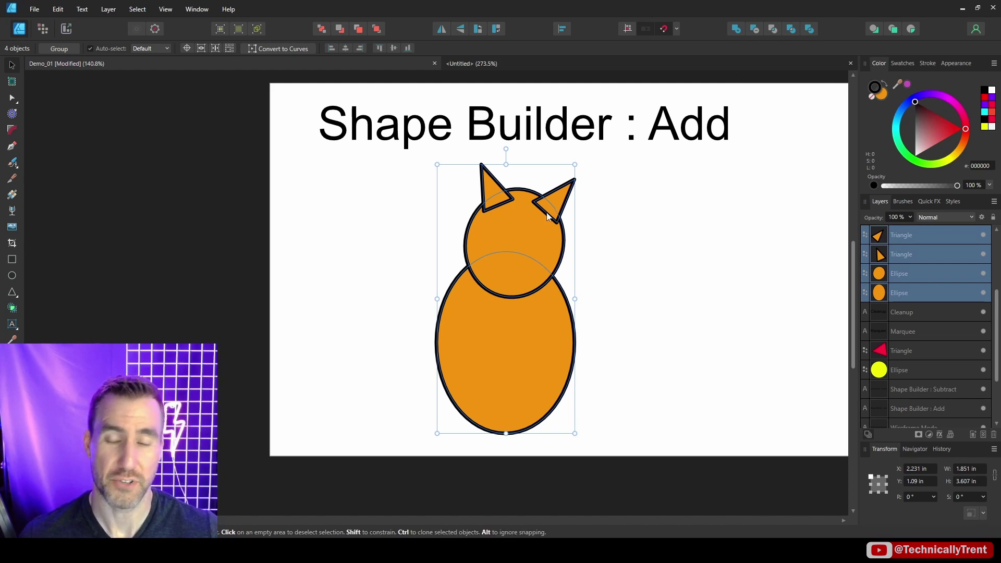
pyautogui.click(13, 310)
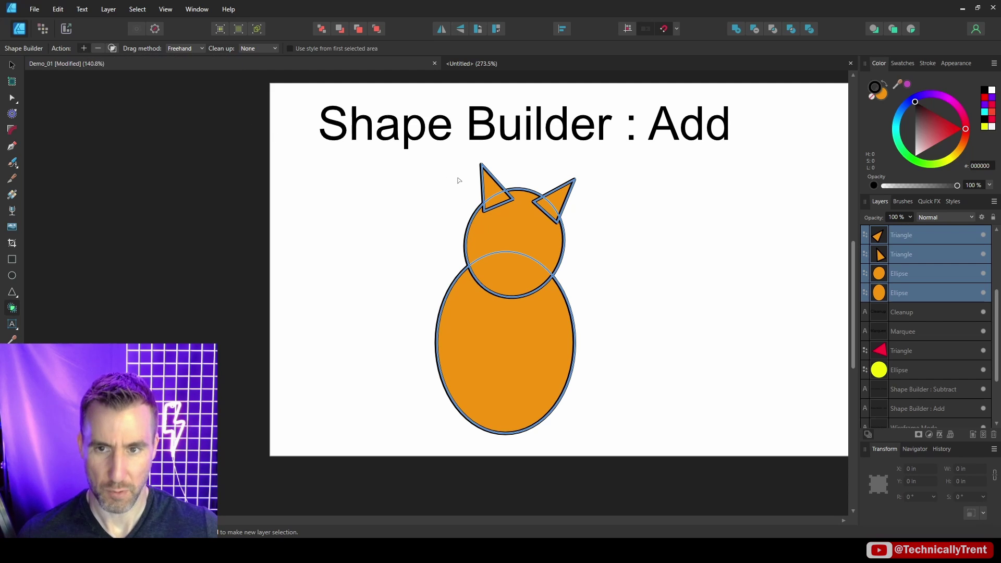
pyautogui.moveTo(456, 180); pyautogui.dragTo(493, 194)
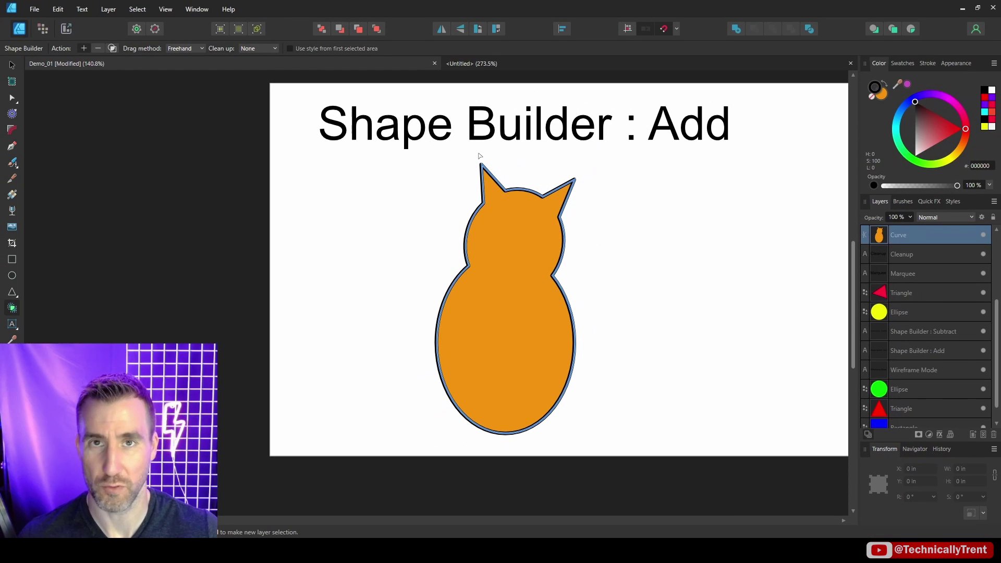
# Undo the cat merge, then merge the ears and head with Shape Builder and undo again.
pyautogui.hotkey('ctrl', 'z')
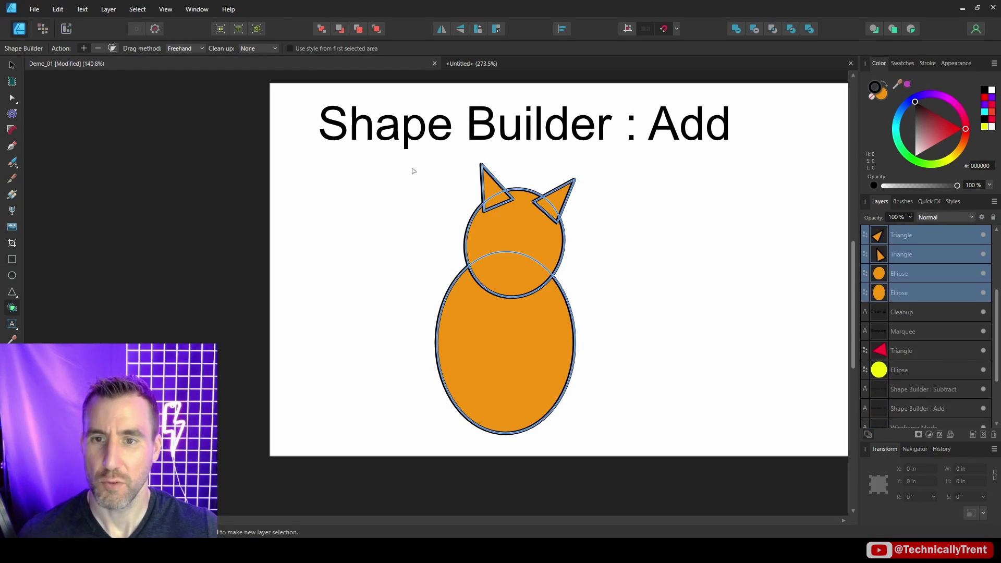
pyautogui.moveTo(446, 168)
pyautogui.mouseDown()
pyautogui.moveTo(503, 205)
pyautogui.moveTo(553, 197)
pyautogui.mouseUp()
pyautogui.moveTo(526, 250); pyautogui.dragTo(519, 246)
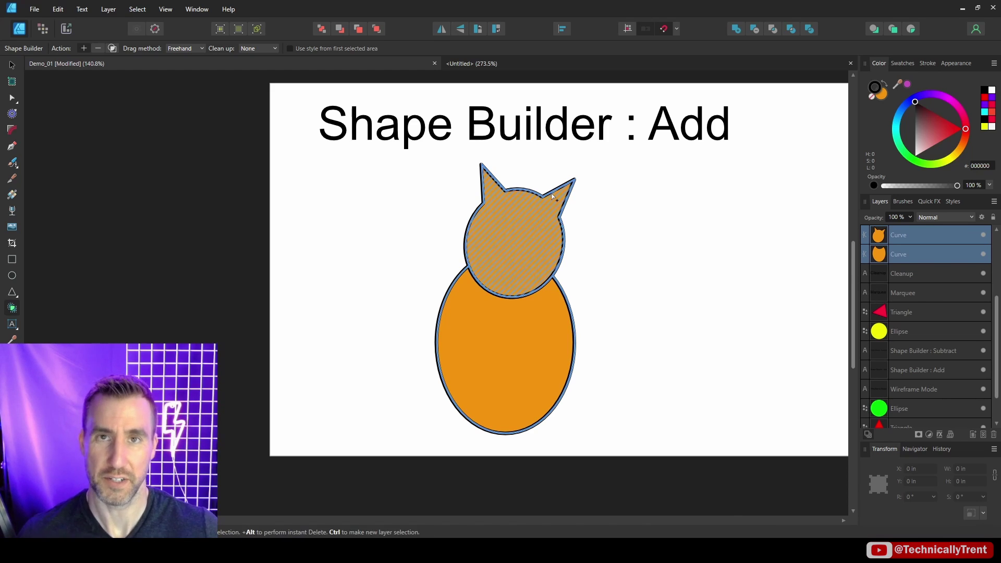
pyautogui.hotkey('ctrl', 'z')
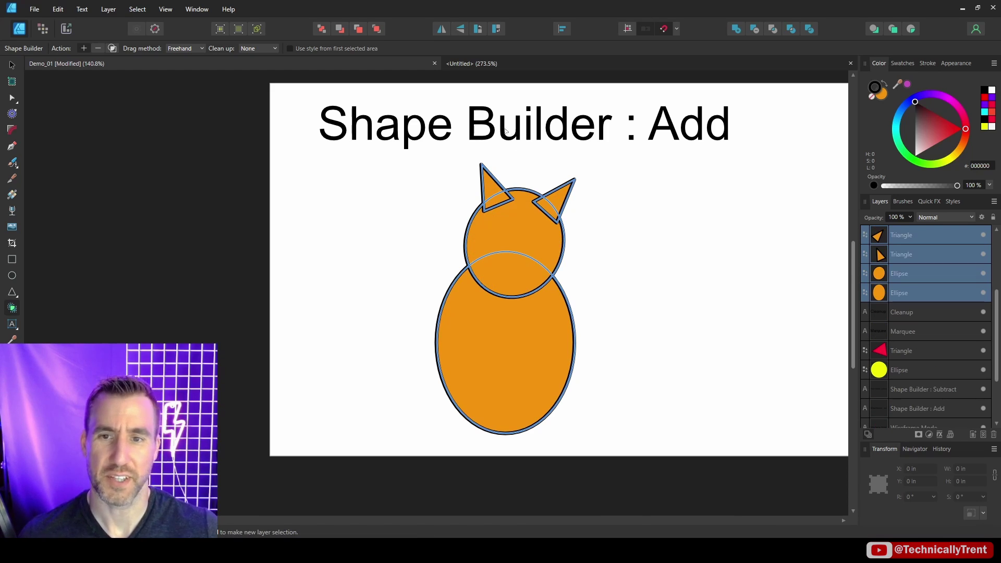
# Merge the ears and head using the Add action, undo it, and start another merge stroke.
pyautogui.click(84, 48)
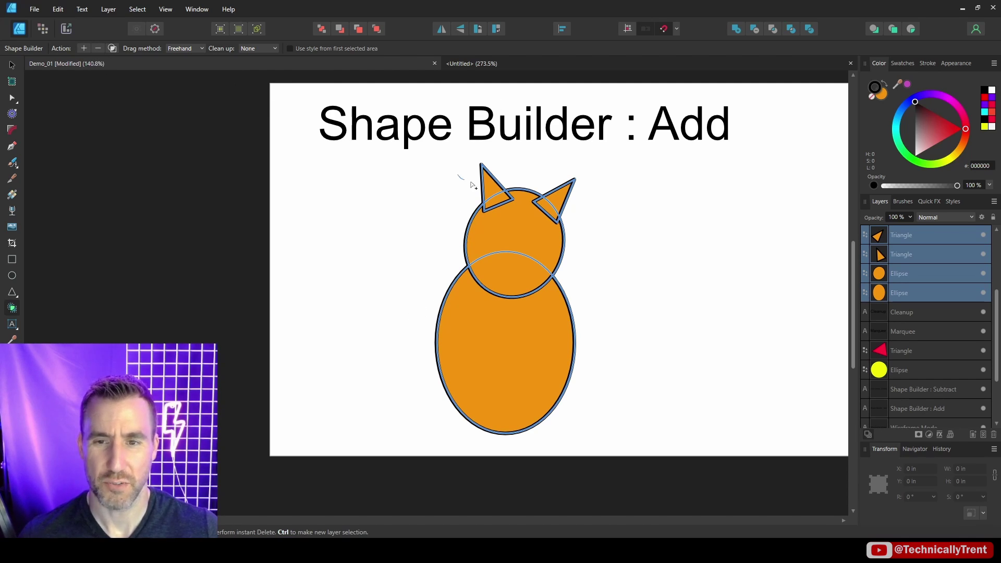
pyautogui.moveTo(474, 185)
pyautogui.mouseDown()
pyautogui.moveTo(523, 211)
pyautogui.moveTo(540, 201)
pyautogui.moveTo(540, 225)
pyautogui.moveTo(548, 208)
pyautogui.moveTo(516, 275)
pyautogui.moveTo(537, 309)
pyautogui.mouseUp()
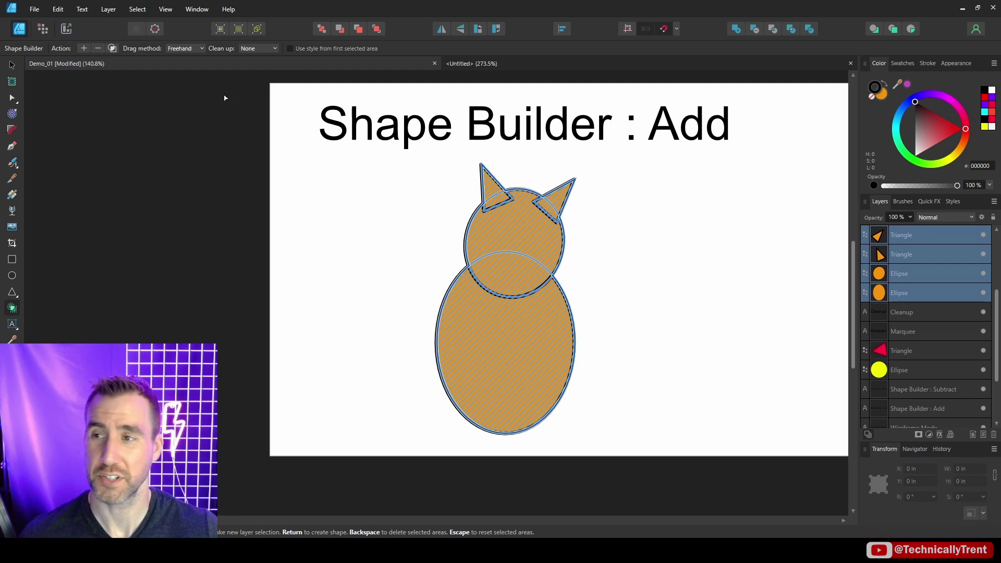
pyautogui.click(84, 49)
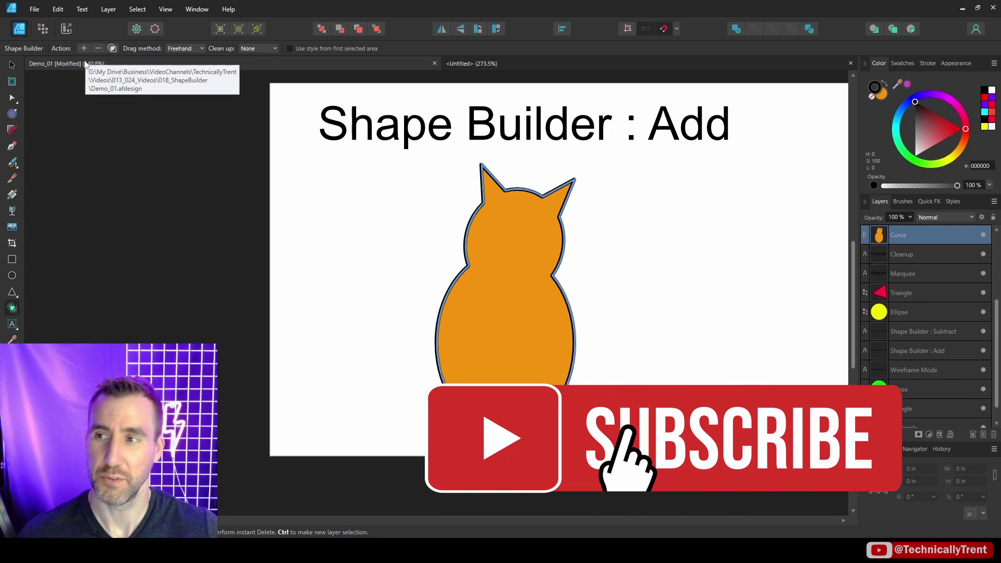
pyautogui.hotkey('ctrl', 'z')
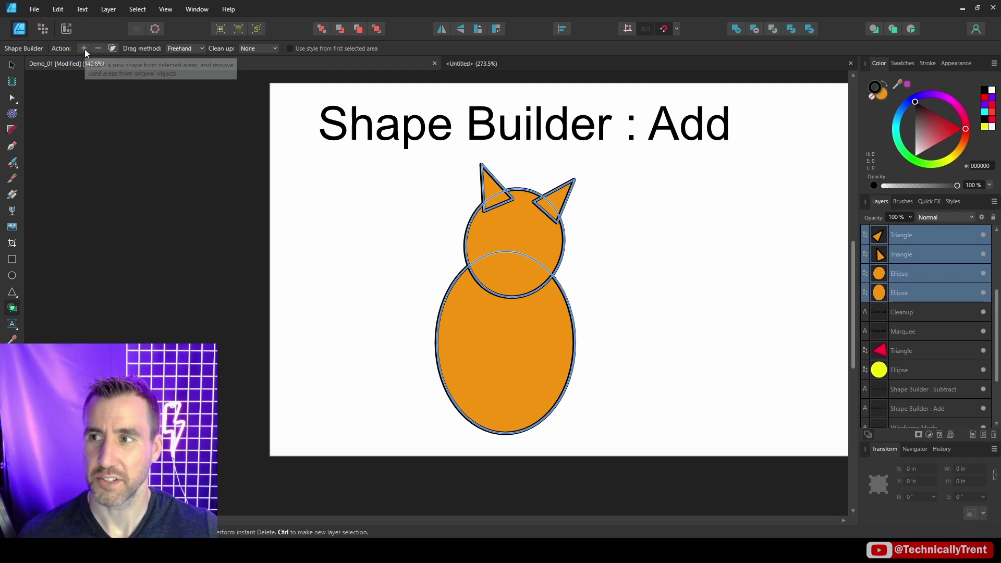
pyautogui.moveTo(457, 179)
pyautogui.mouseDown()
pyautogui.moveTo(493, 191)
pyautogui.moveTo(500, 209)
pyautogui.moveTo(554, 201)
pyautogui.moveTo(521, 307)
pyautogui.mouseUp()
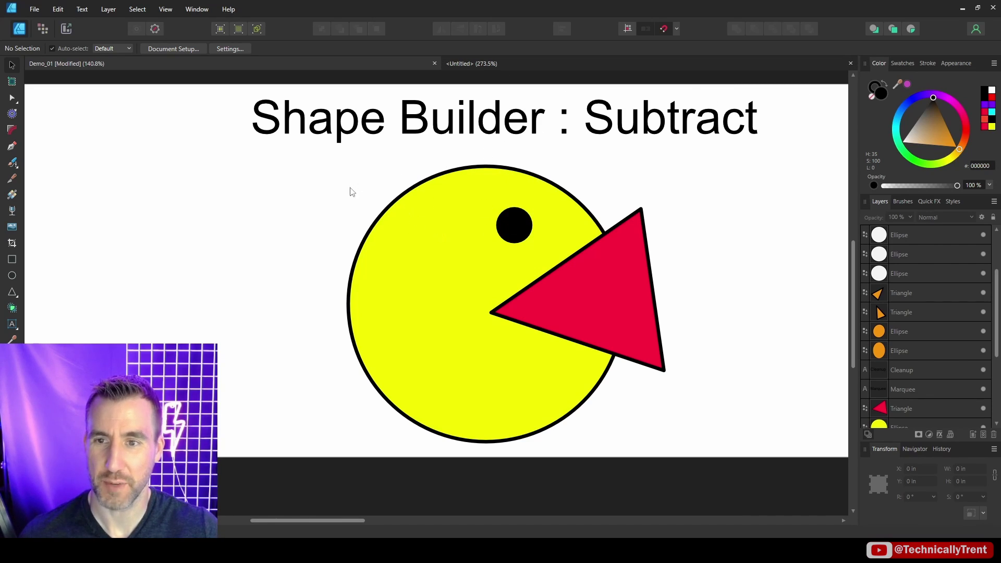
# Select Pac-Man's circle, eye and triangle, and set the Shape Builder action to Subtract.
pyautogui.moveTo(324, 152); pyautogui.dragTo(783, 475)
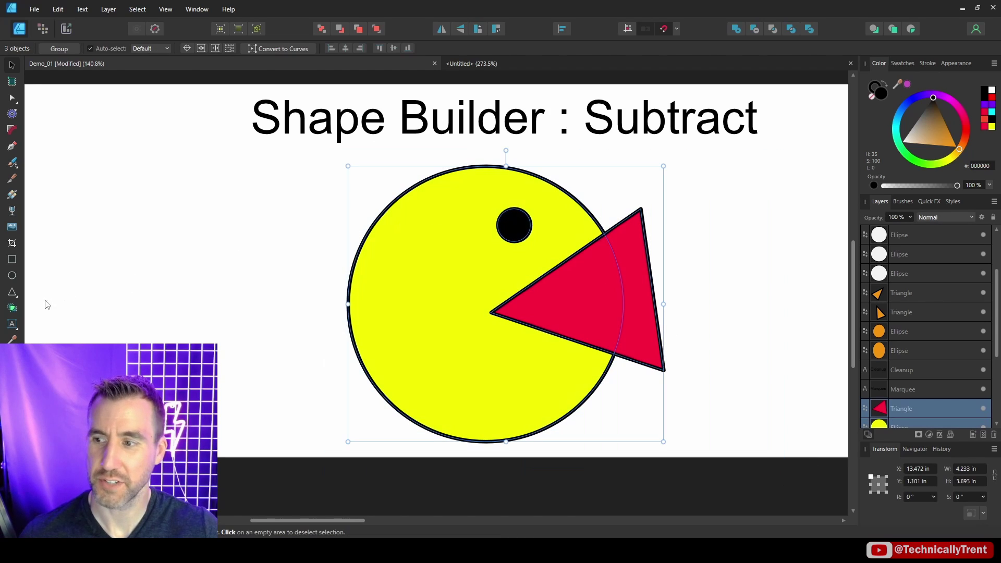
pyautogui.click(12, 308)
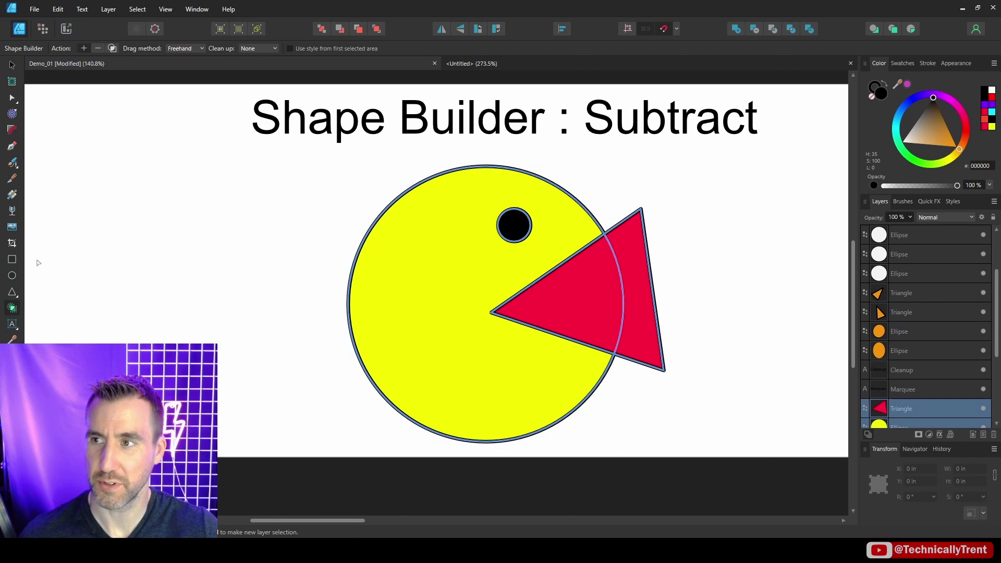
pyautogui.click(98, 49)
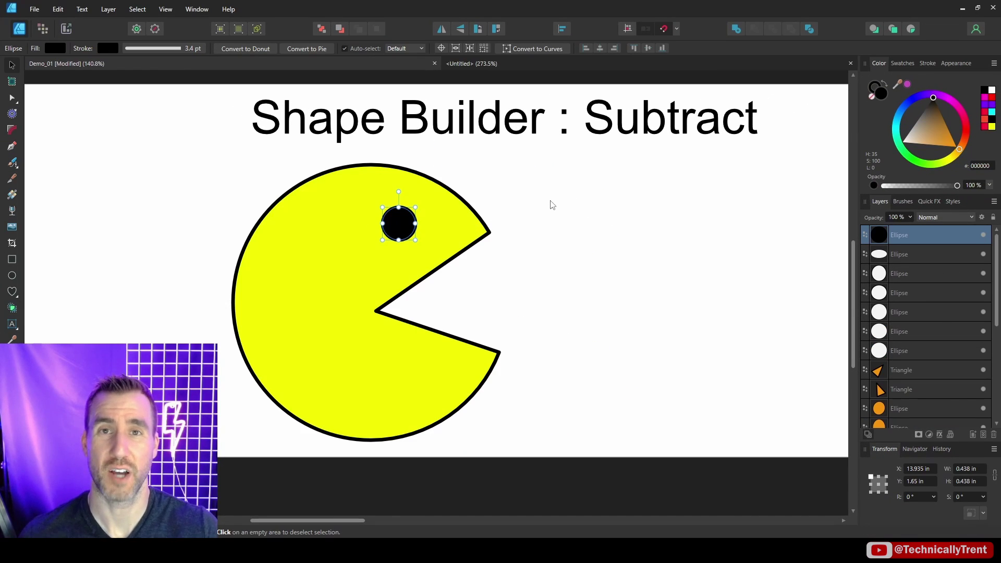
# Draw a magenta rectangle right of Pac-Man with a blue heart on top of it.
pyautogui.click(12, 259)
pyautogui.moveTo(581, 203); pyautogui.dragTo(787, 332)
pyautogui.click(12, 291)
pyautogui.moveTo(646, 226); pyautogui.dragTo(727, 297)
pyautogui.click(911, 104)
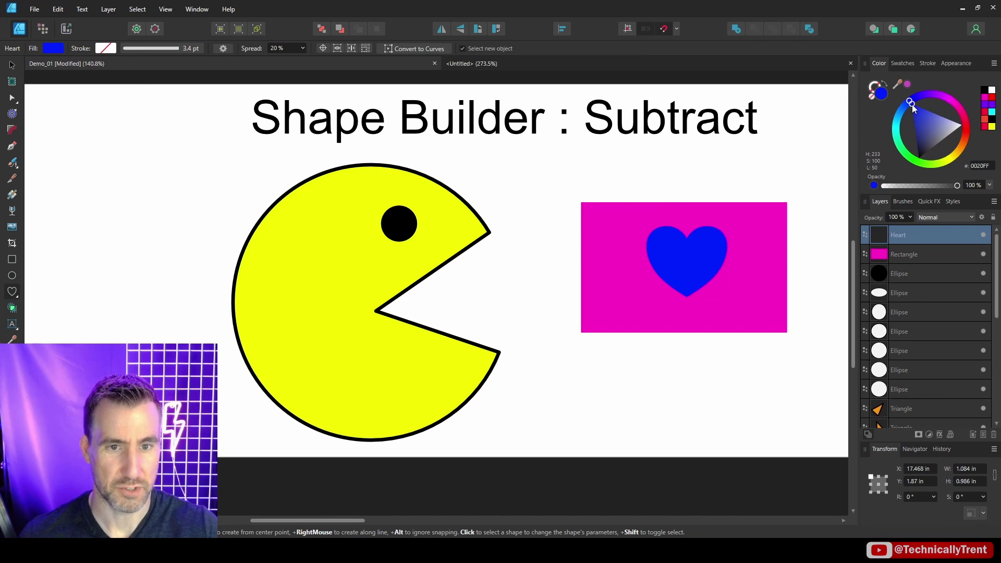
# Select the heart and rectangle together and subtract the heart area with Shape Builder.
pyautogui.click(12, 65)
pyautogui.keyDown('shift'); pyautogui.click(760, 223); pyautogui.keyUp('shift')
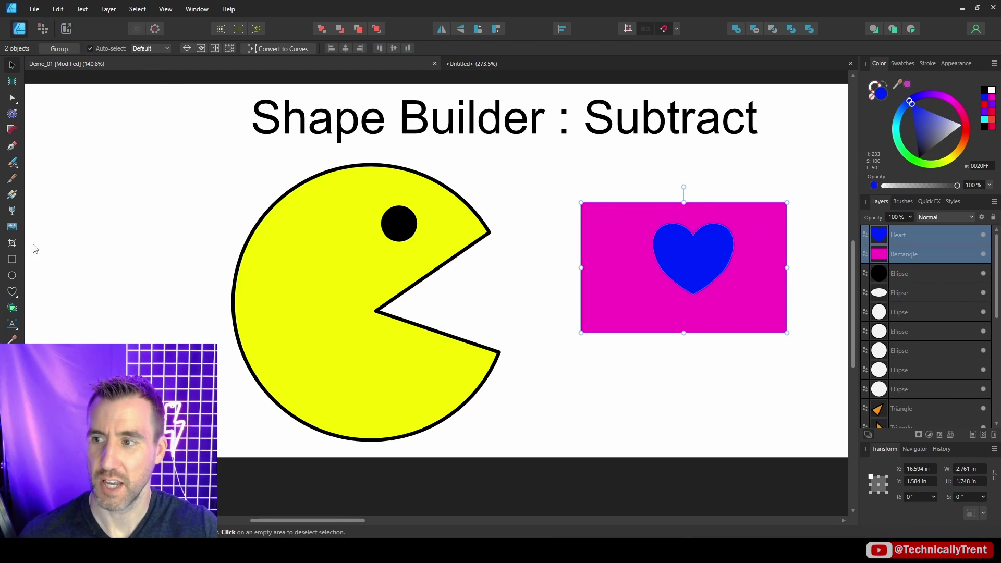
pyautogui.click(12, 308)
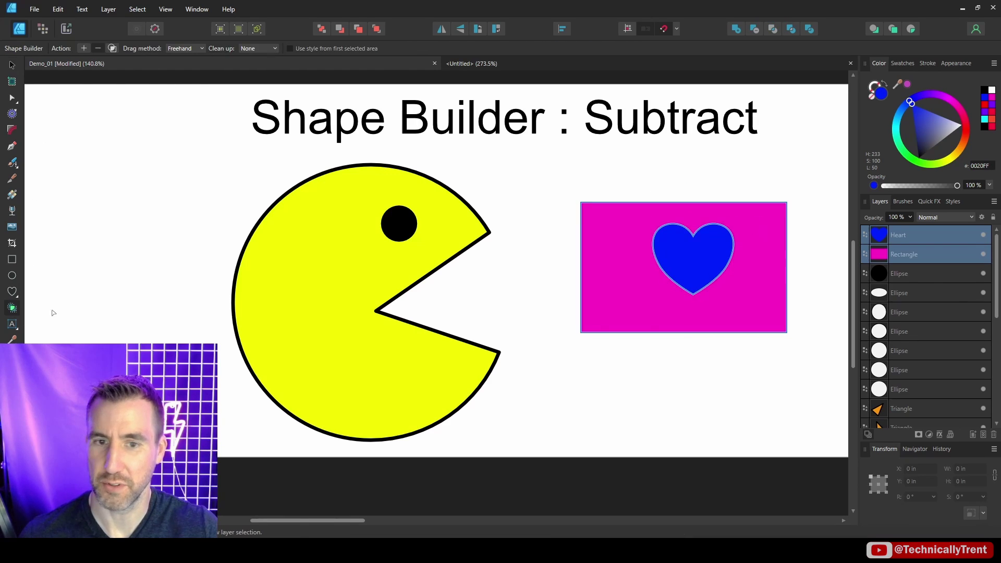
pyautogui.keyDown('alt'); pyautogui.click(719, 255); pyautogui.keyUp('alt')
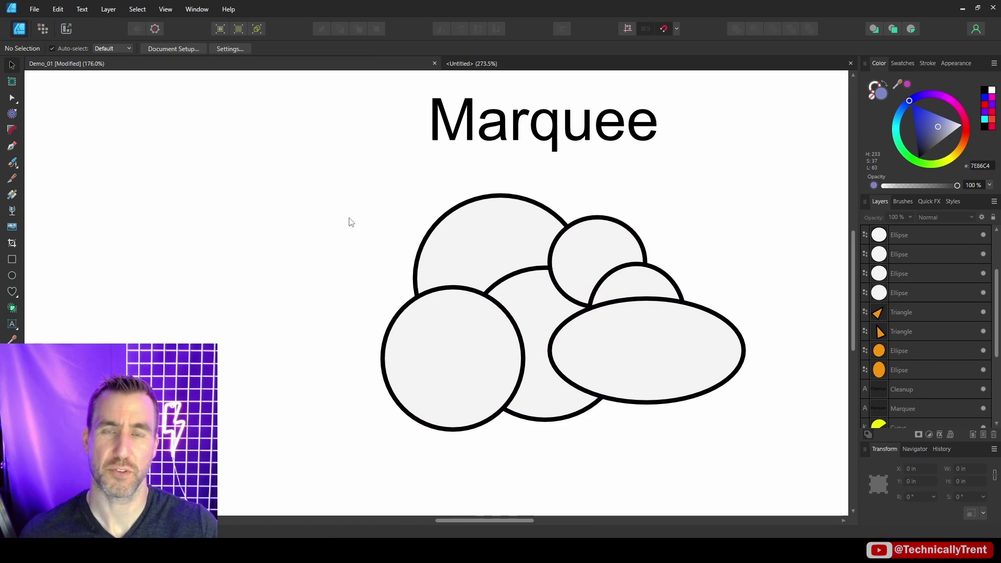
# Select all the cloud ellipses and merge their regions with a freehand Shape Builder stroke.
pyautogui.moveTo(311, 177); pyautogui.dragTo(808, 469)
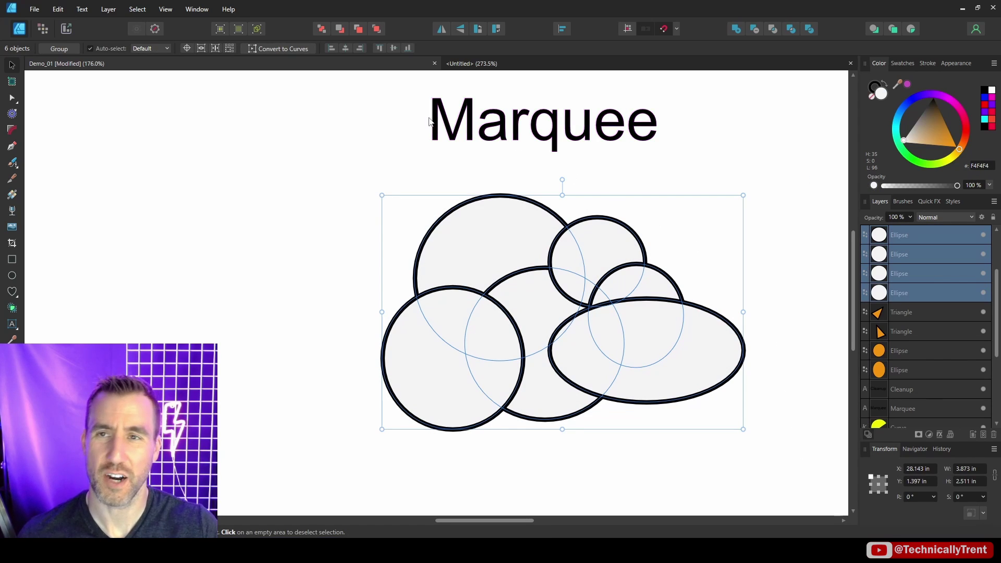
pyautogui.click(13, 308)
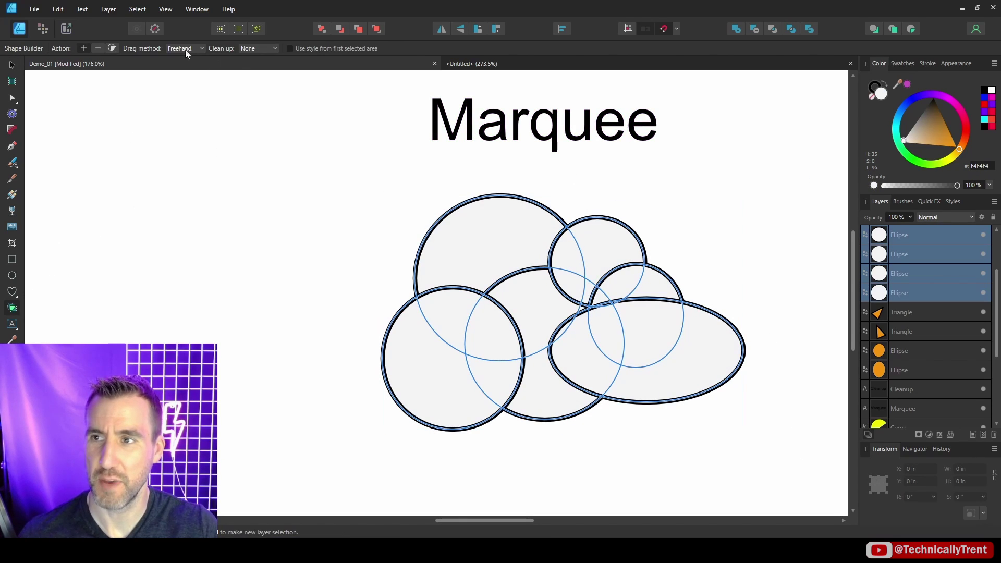
pyautogui.moveTo(403, 218)
pyautogui.mouseDown()
pyautogui.moveTo(594, 290)
pyautogui.moveTo(644, 281)
pyautogui.moveTo(587, 312)
pyautogui.moveTo(646, 297)
pyautogui.moveTo(677, 367)
pyautogui.moveTo(587, 311)
pyautogui.moveTo(516, 386)
pyautogui.moveTo(427, 313)
pyautogui.moveTo(447, 376)
pyautogui.mouseUp()
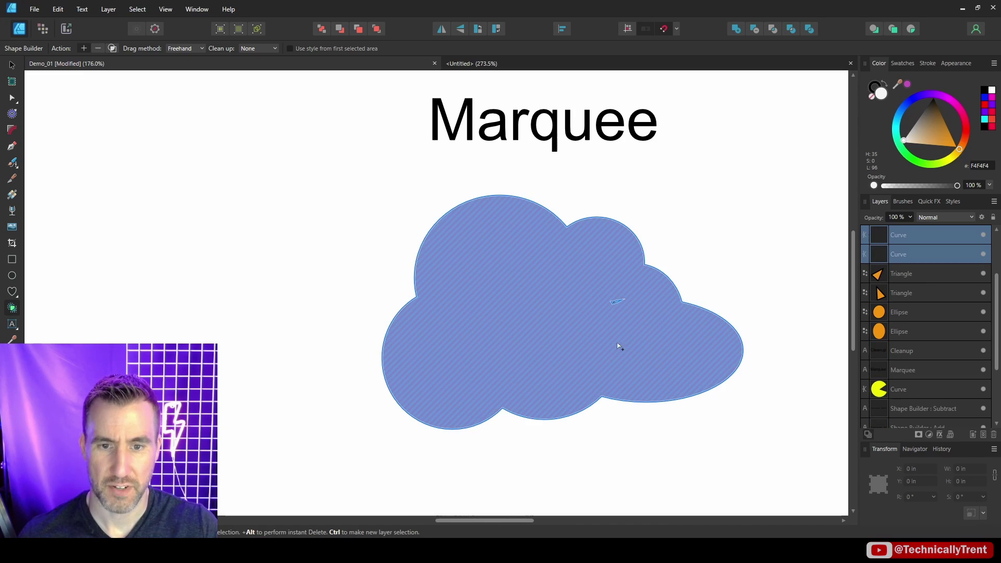
# Undo back to six ellipses, set Drag method to Marquee, and sweep across the whole cloud.
pyautogui.scroll(5, 620, 328)
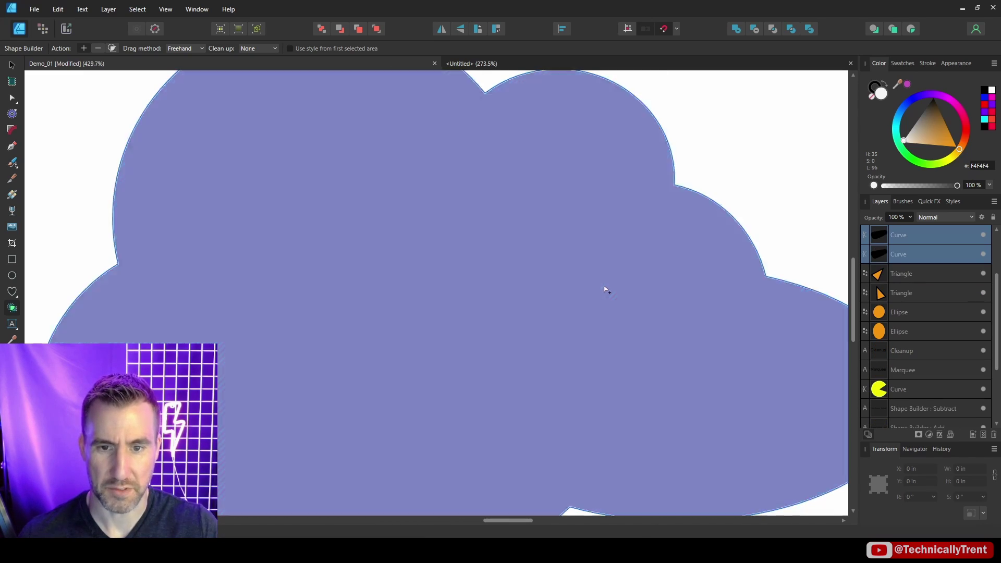
pyautogui.scroll(-5, 658, 306)
pyautogui.hotkey('ctrl', 'z')
pyautogui.hotkey('ctrl', 'z')
pyautogui.hotkey('ctrl', 'z')
pyautogui.scroll(-2, 655, 292)
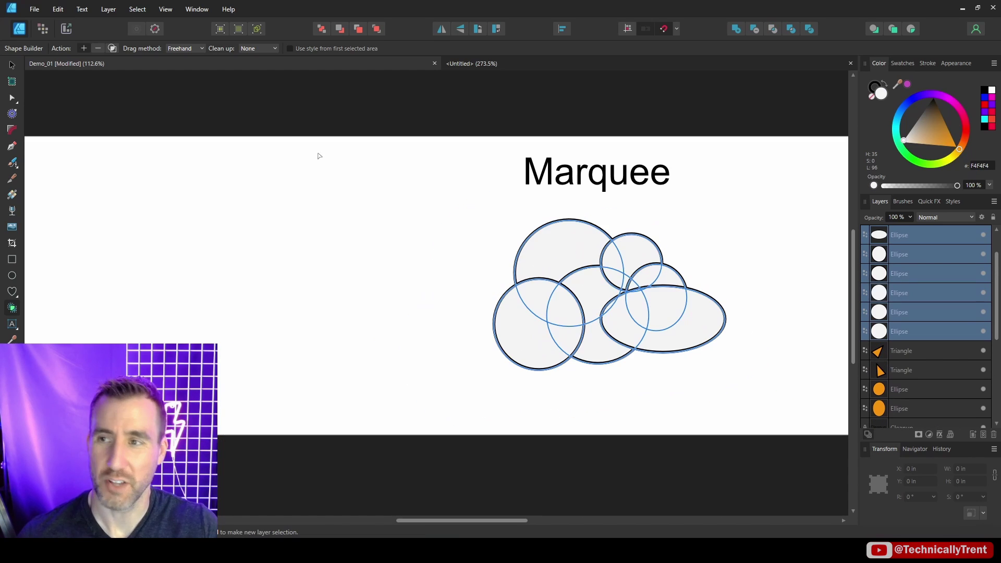
pyautogui.click(184, 84)
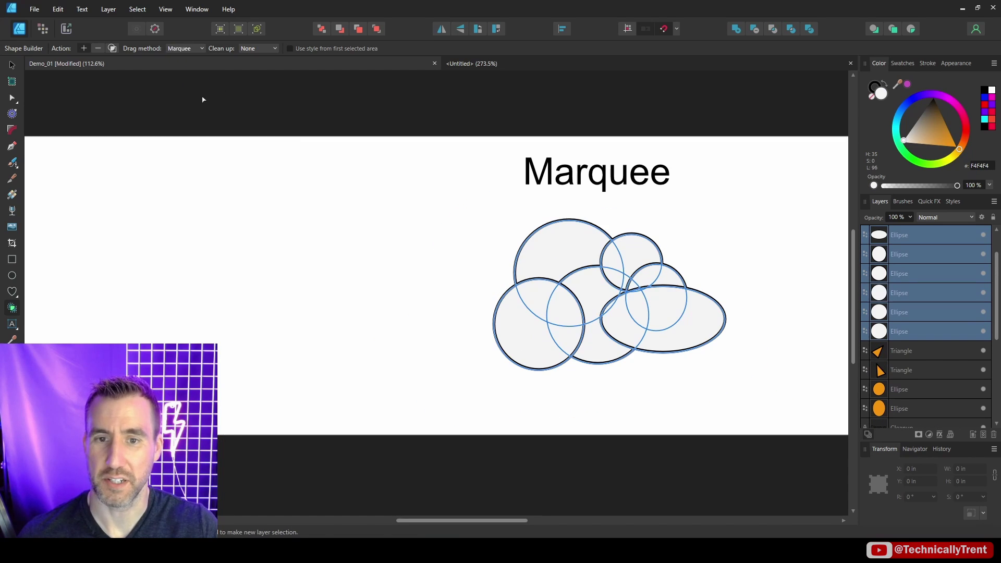
pyautogui.moveTo(484, 206)
pyautogui.mouseDown()
pyautogui.moveTo(647, 353)
pyautogui.moveTo(759, 392)
pyautogui.mouseUp()
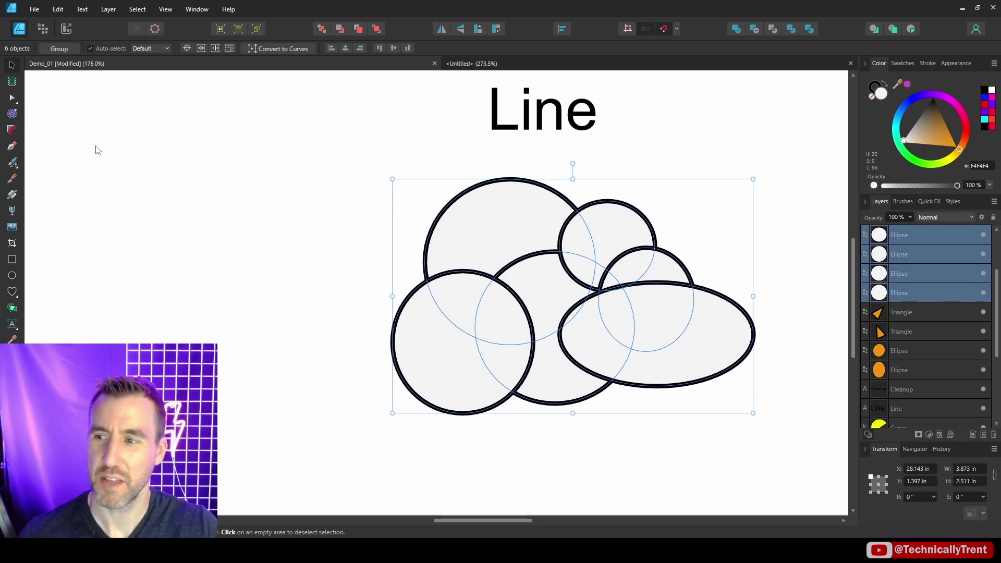
# Merge the ellipses crossed by a Shape Builder line, undo, and redraw the line diagonally.
pyautogui.click(12, 308)
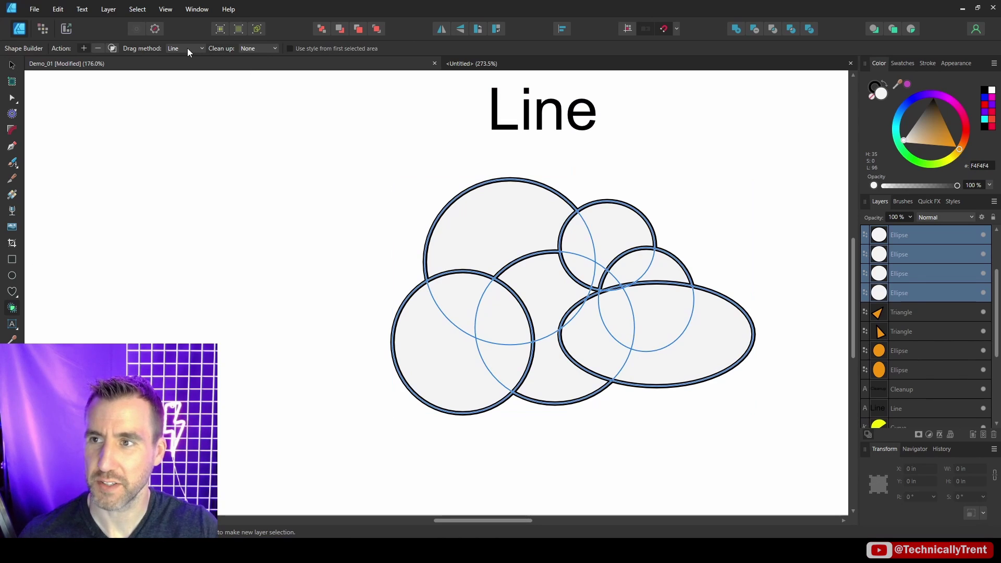
pyautogui.moveTo(355, 135)
pyautogui.mouseDown()
pyautogui.moveTo(493, 176)
pyautogui.moveTo(807, 338)
pyautogui.moveTo(800, 384)
pyautogui.moveTo(760, 469)
pyautogui.moveTo(738, 431)
pyautogui.moveTo(782, 453)
pyautogui.mouseUp()
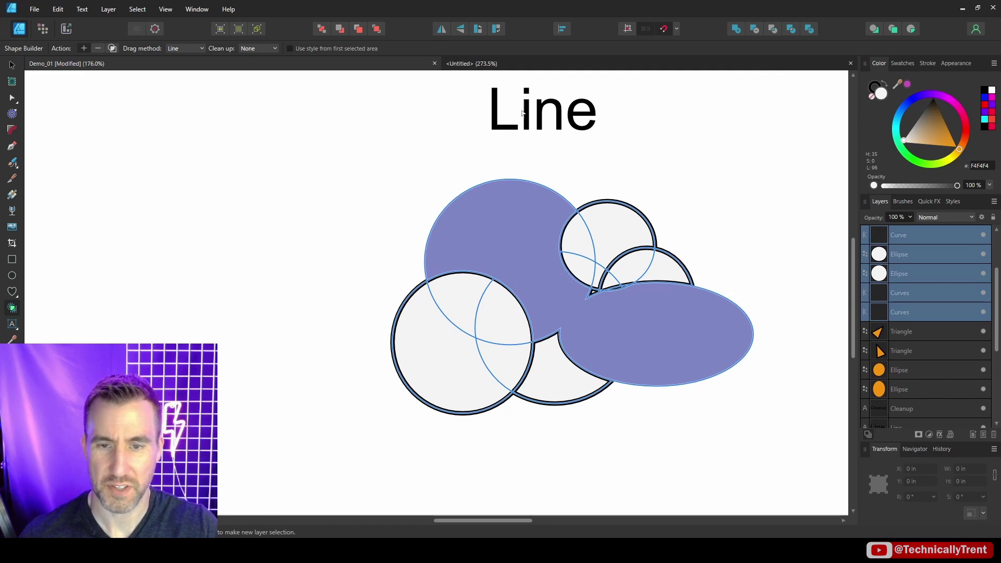
pyautogui.hotkey('ctrl', 'z')
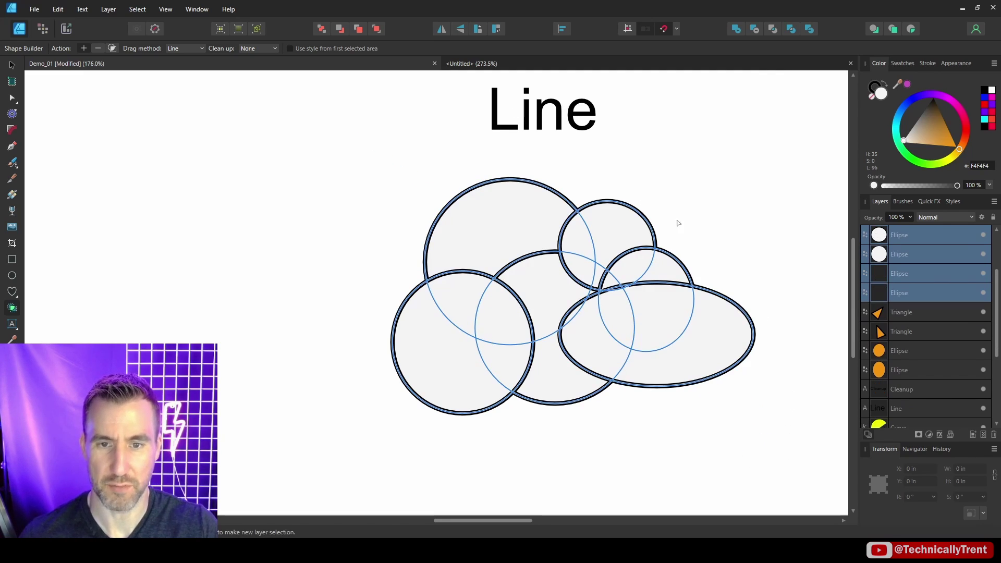
pyautogui.moveTo(711, 155); pyautogui.dragTo(358, 413)
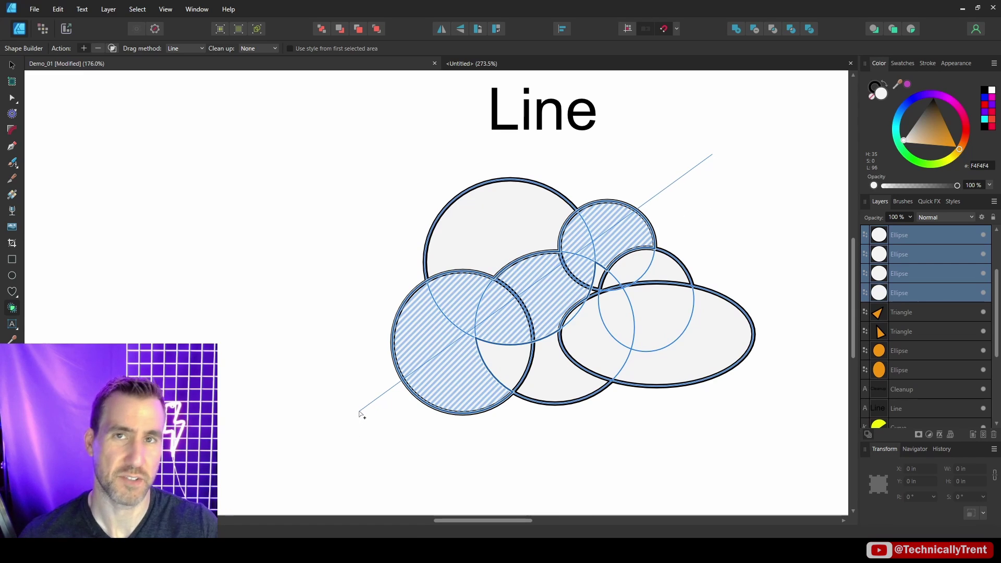
pyautogui.moveTo(360, 415); pyautogui.dragTo(389, 397)
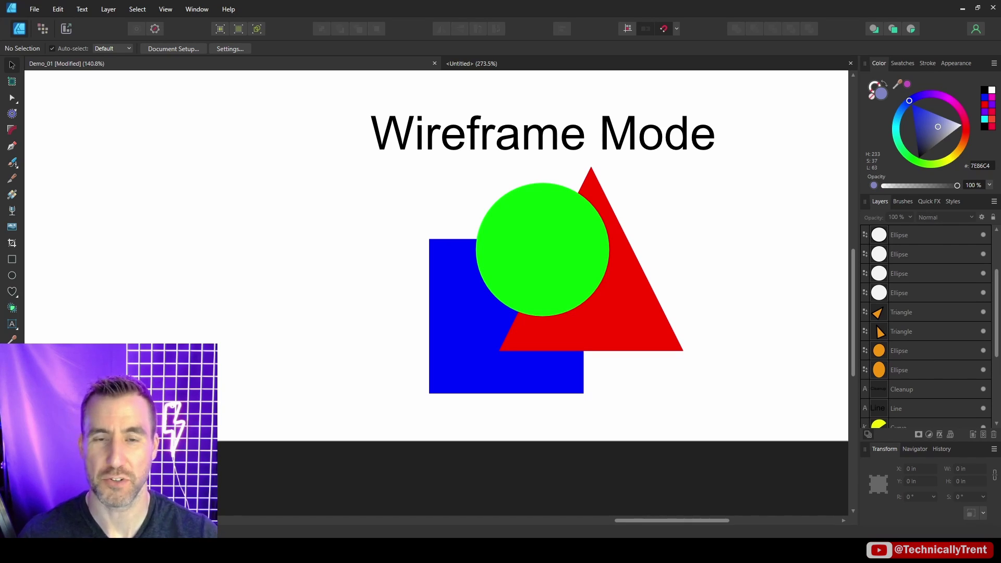
# Switch the view mode to the X-ray wireframe.
pyautogui.click(162, 11)
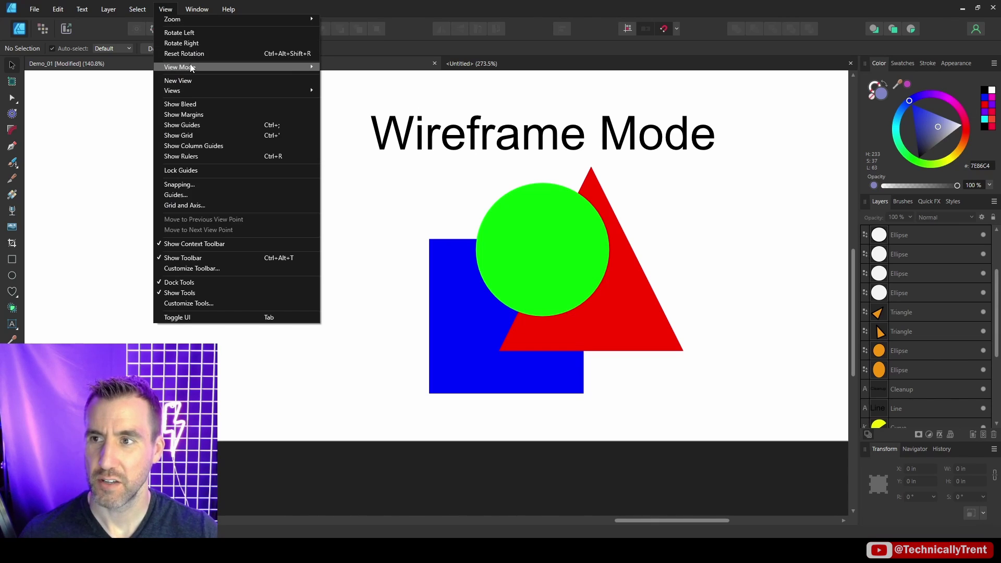
pyautogui.moveTo(190, 66)
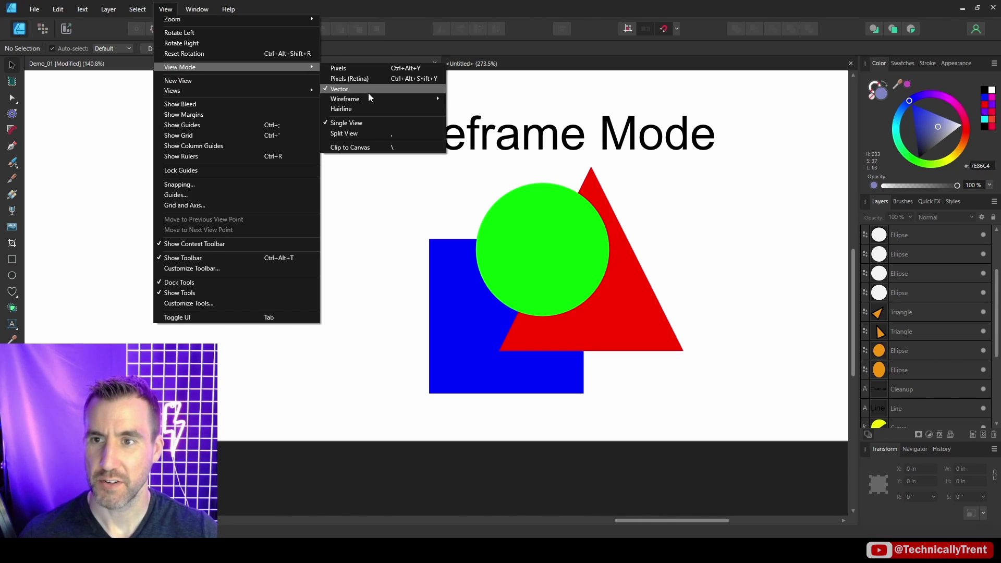
pyautogui.moveTo(411, 98)
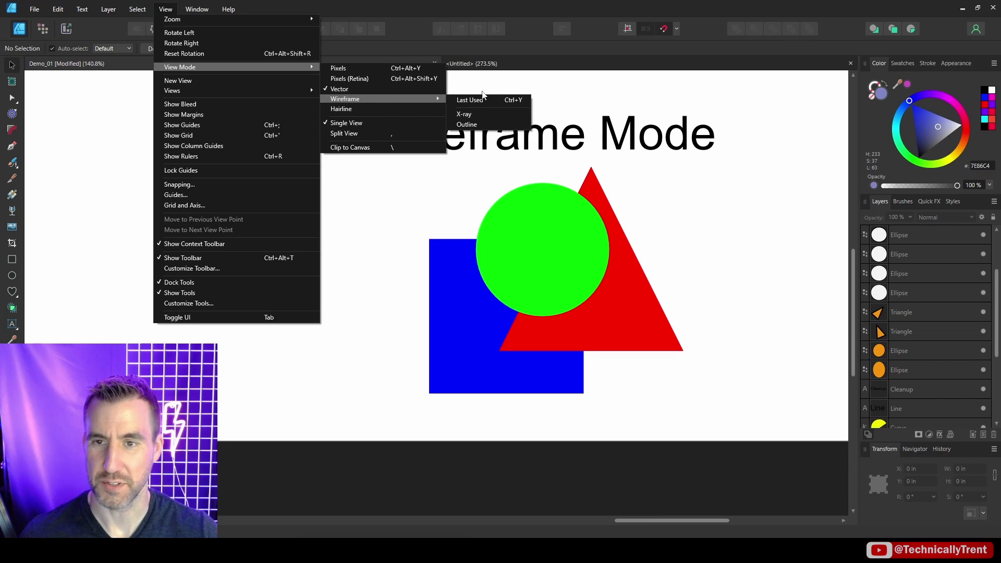
pyautogui.click(480, 113)
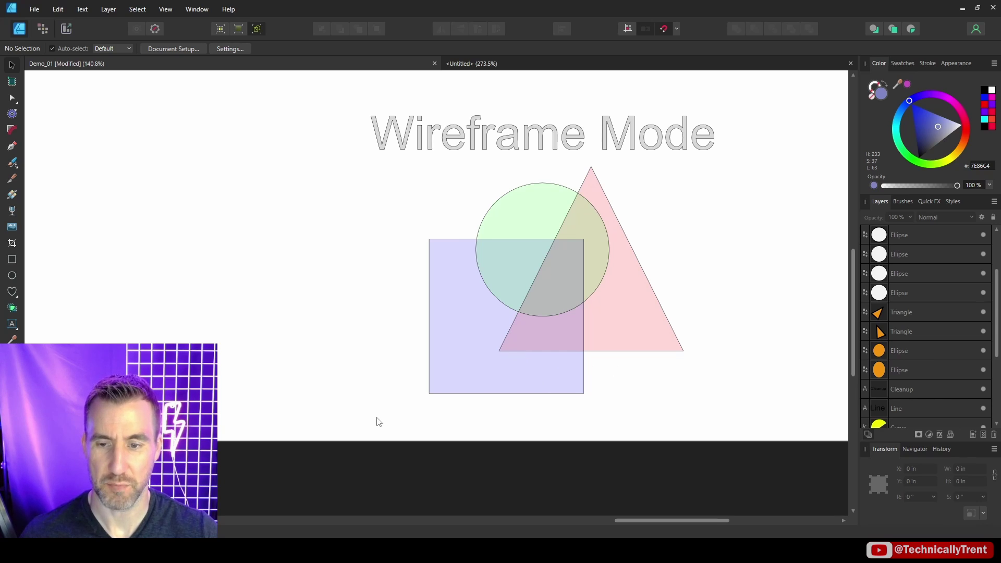
# Select the square, circle and triangle with Shape Builder and toggle wireframe view with Ctrl+Y.
pyautogui.moveTo(389, 417); pyautogui.dragTo(778, 157)
pyautogui.click(14, 308)
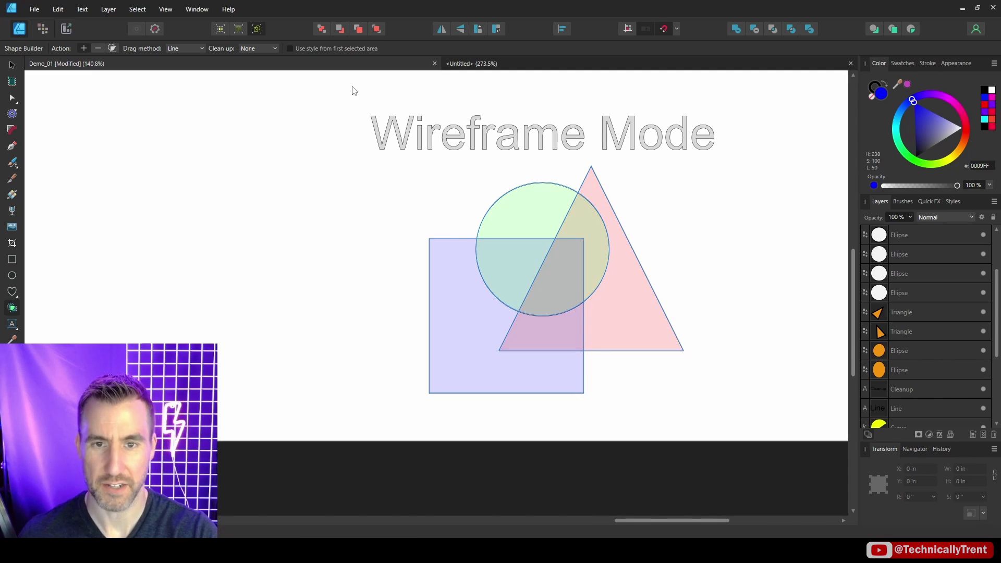
pyautogui.hotkey('ctrl', 'y')
pyautogui.hotkey('ctrl', 'y')
pyautogui.hotkey('ctrl', 'y')
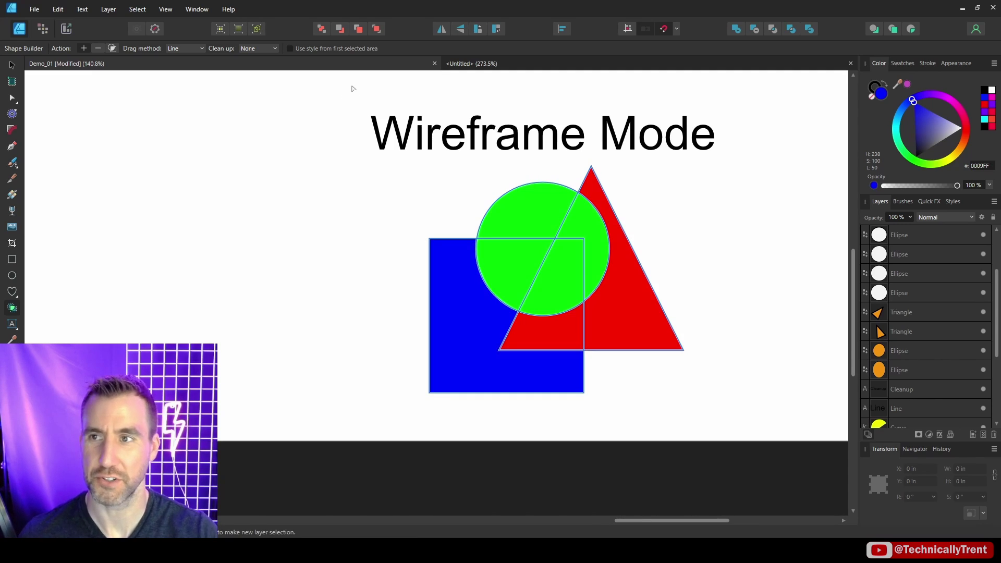
pyautogui.hotkey('ctrl', 'y')
pyautogui.hotkey('ctrl', 'y')
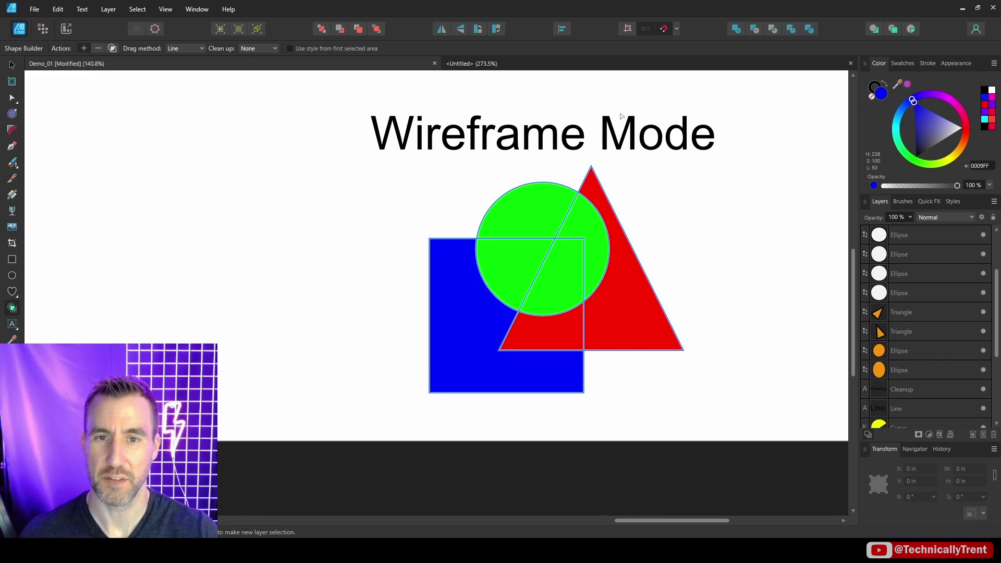
pyautogui.hotkey('ctrl', 'y')
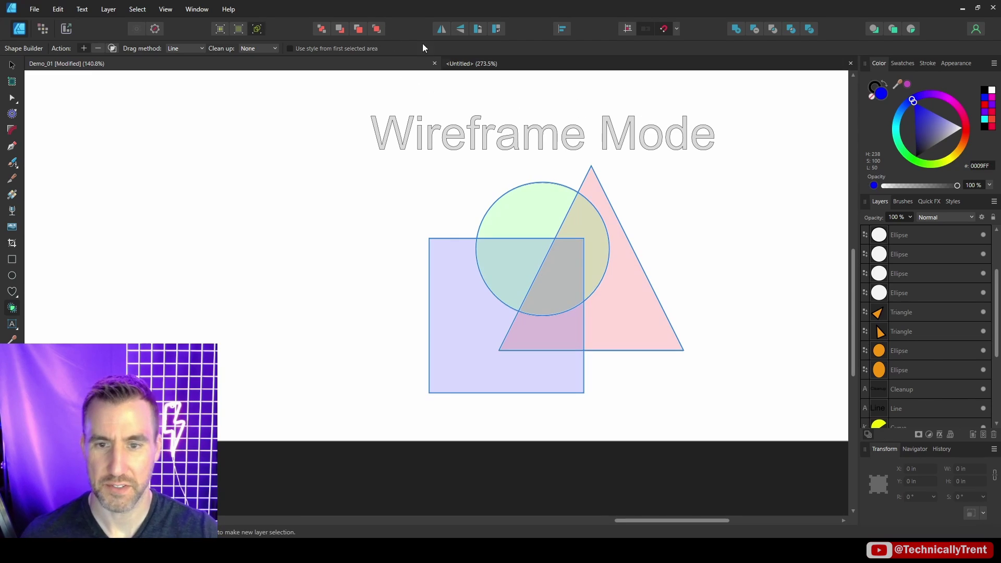
# Switch to Outline wireframe view, then toggle Ctrl+Y to compare with normal view and back.
pyautogui.click(165, 9)
pyautogui.moveTo(187, 67)
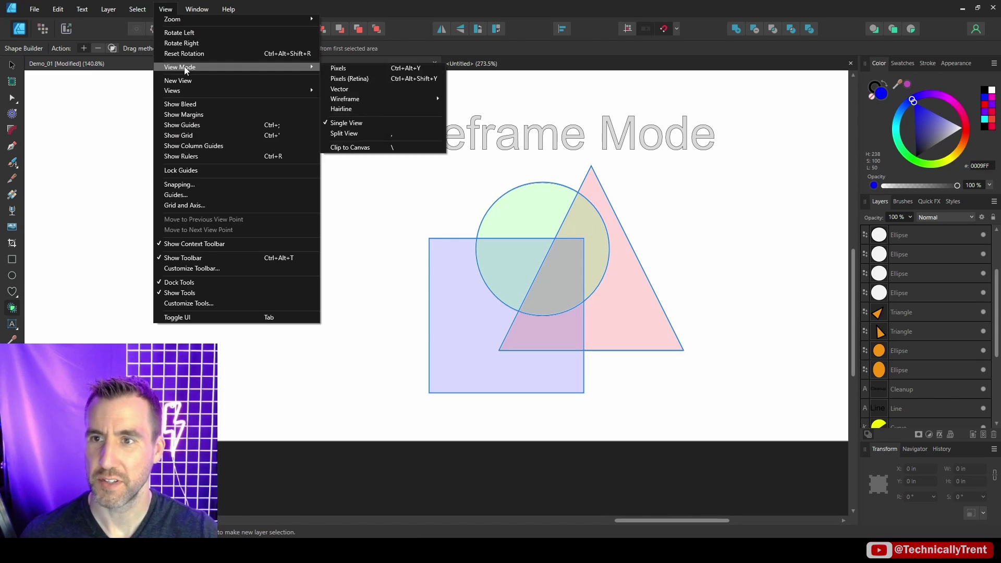
pyautogui.moveTo(379, 99)
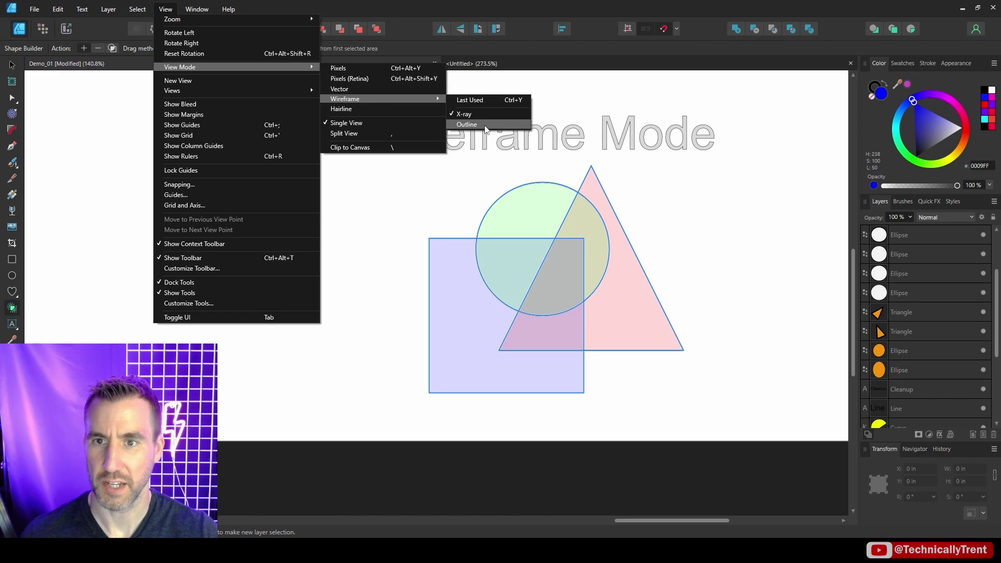
pyautogui.click(486, 125)
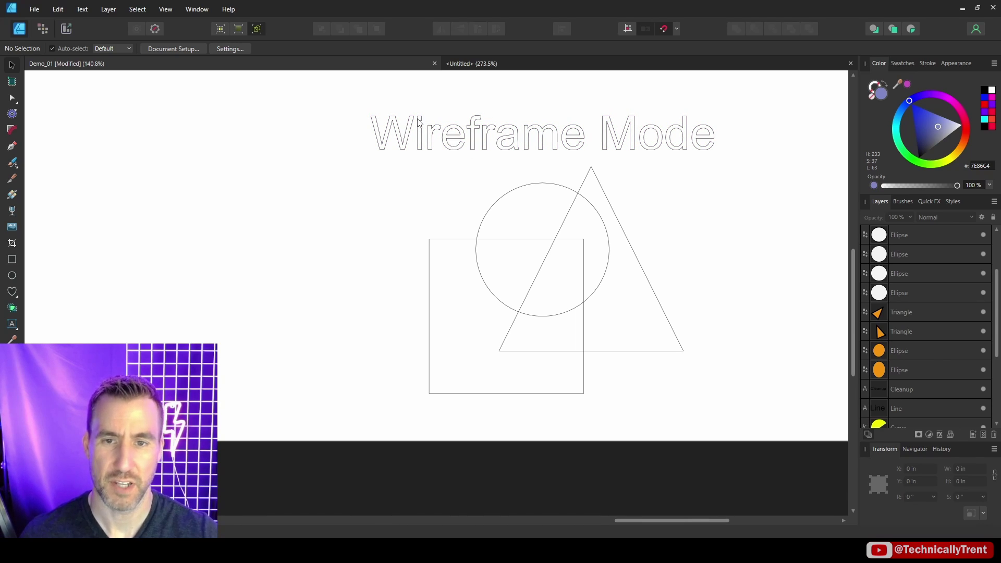
pyautogui.hotkey('ctrl', 'y')
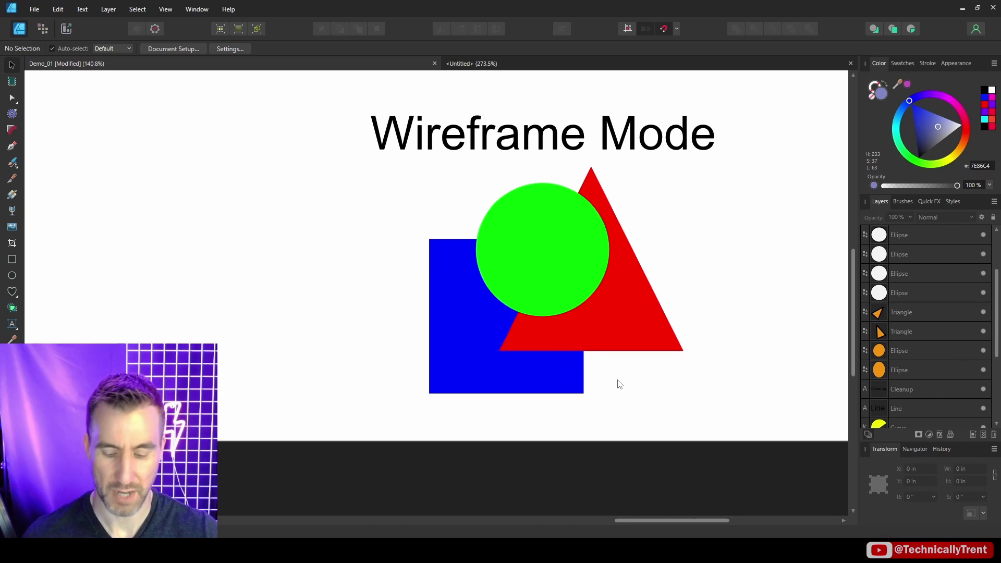
pyautogui.hotkey('ctrl', 'y')
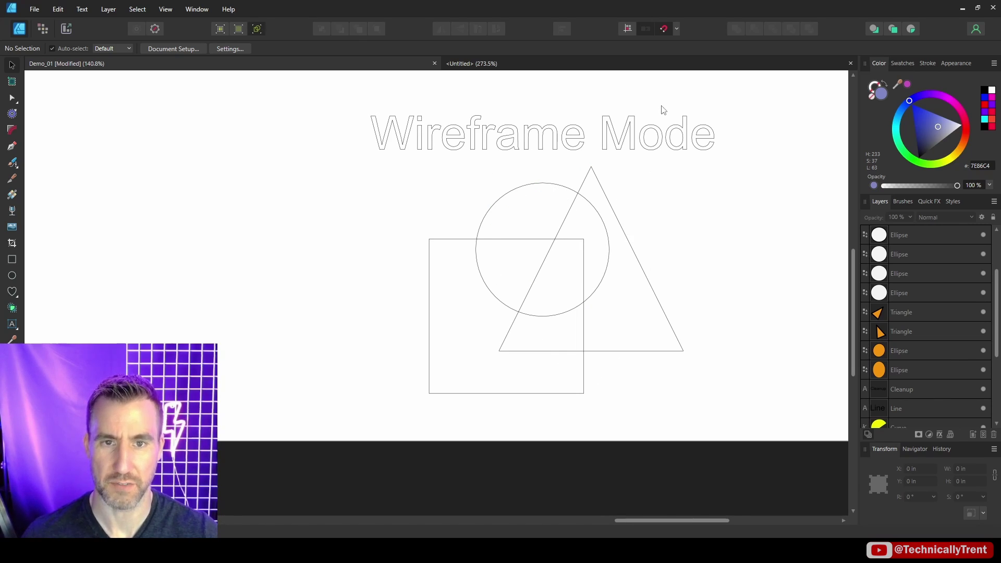
# Select the Wireframe Mode title text.
pyautogui.click(664, 131)
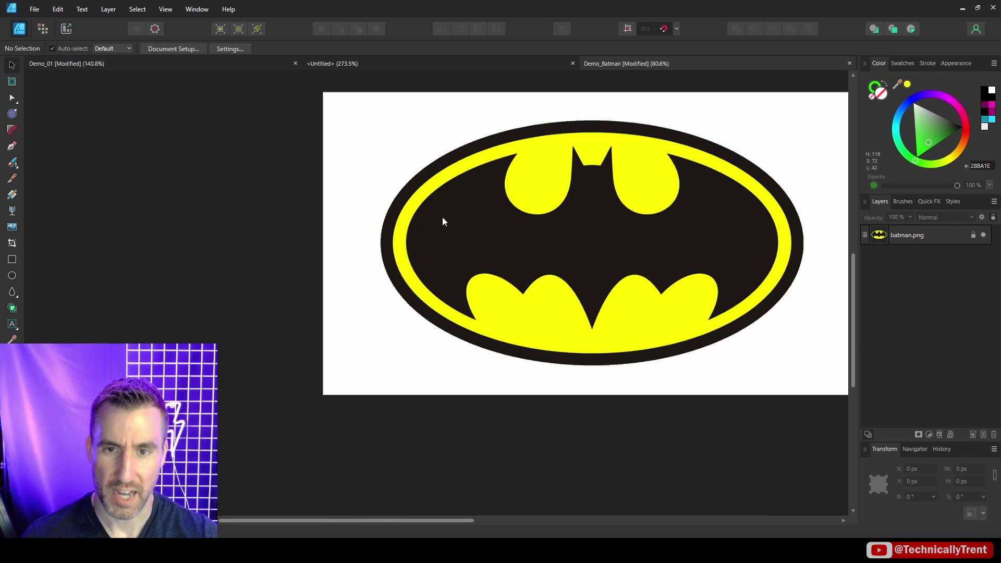
# Draw an ellipse over the bat logo with no outline and a vivid magenta fill.
pyautogui.click(12, 275)
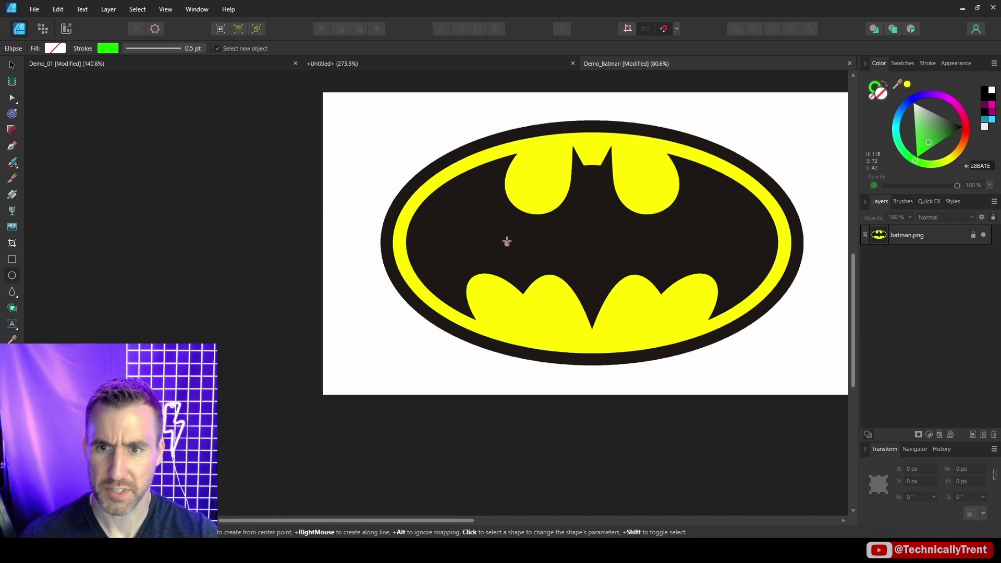
pyautogui.moveTo(395, 154); pyautogui.dragTo(741, 327)
pyautogui.click(881, 97)
pyautogui.click(874, 87)
pyautogui.click(955, 103)
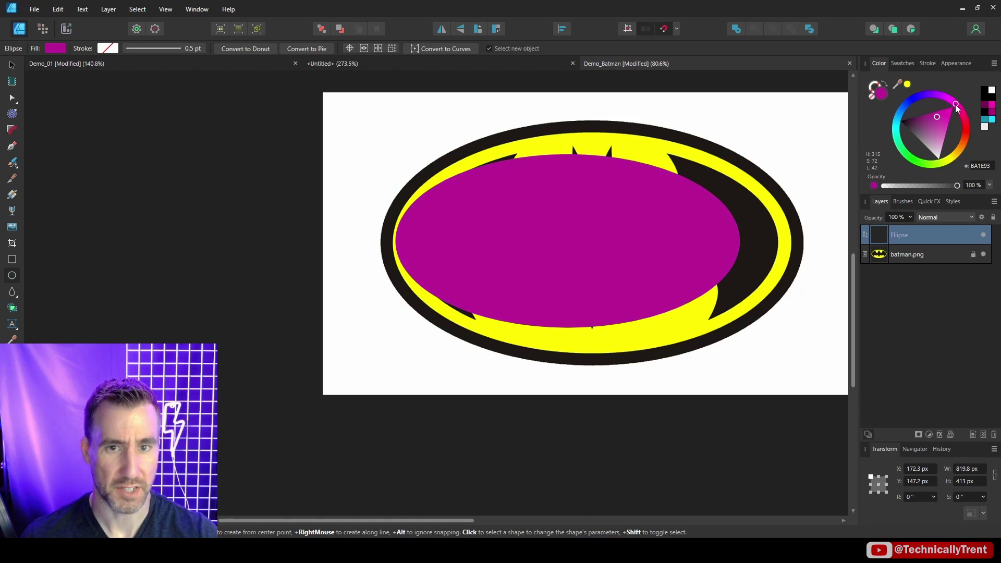
pyautogui.click(936, 116)
pyautogui.click(947, 114)
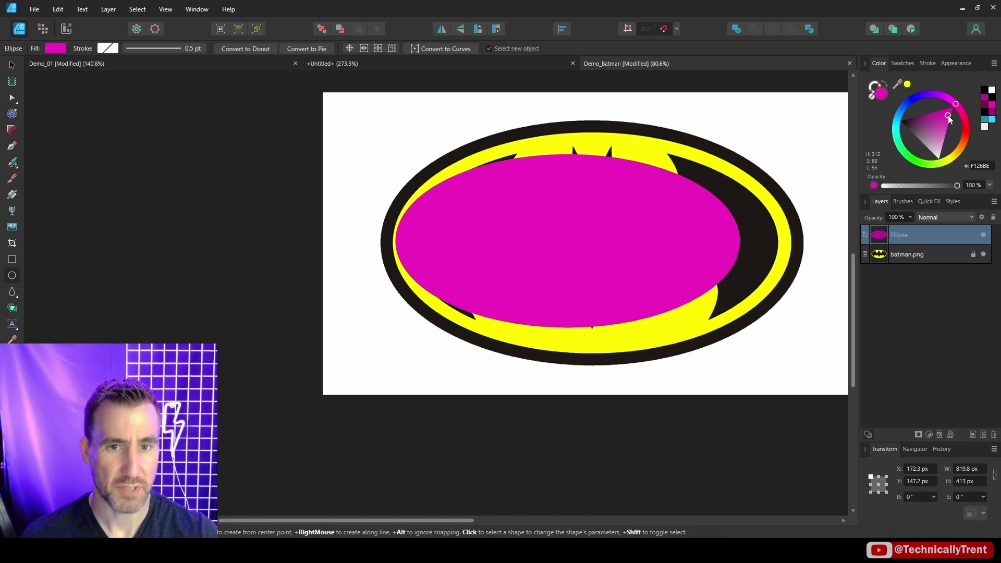
# Set the ellipse to 72% opacity and stretch it to 883.1 × 470.1 px inside the yellow ring.
pyautogui.click(968, 218)
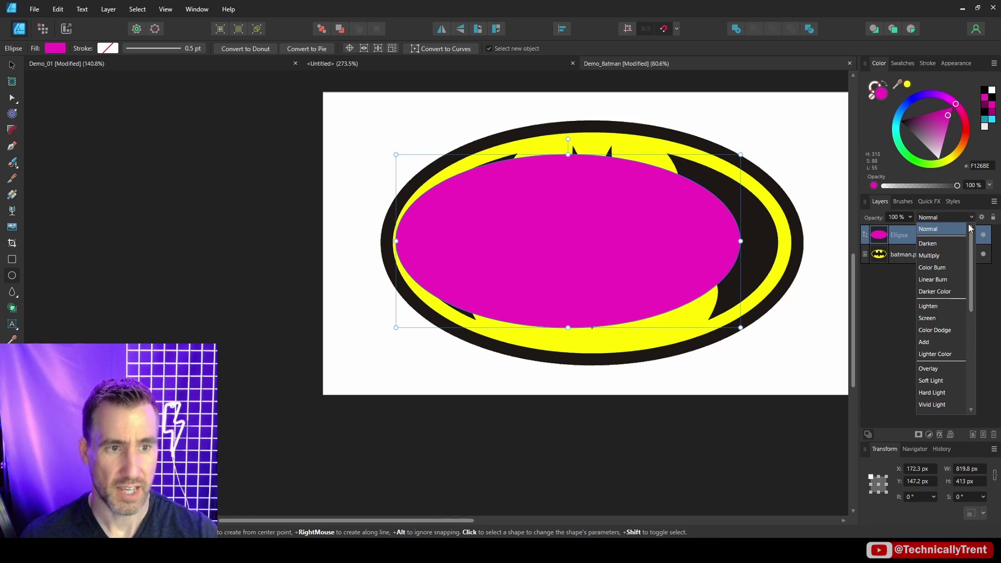
pyautogui.click(962, 231)
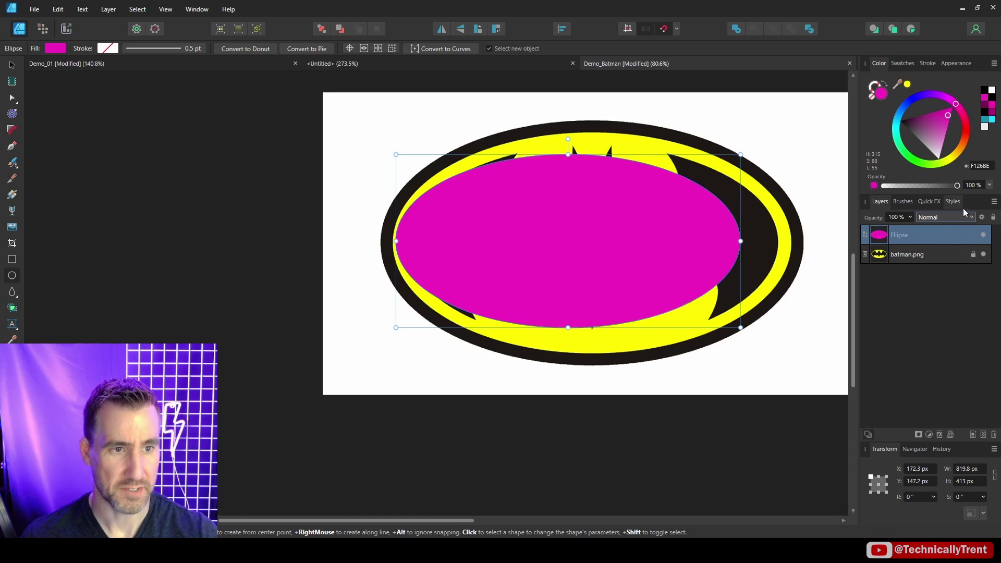
pyautogui.moveTo(958, 186); pyautogui.dragTo(937, 186)
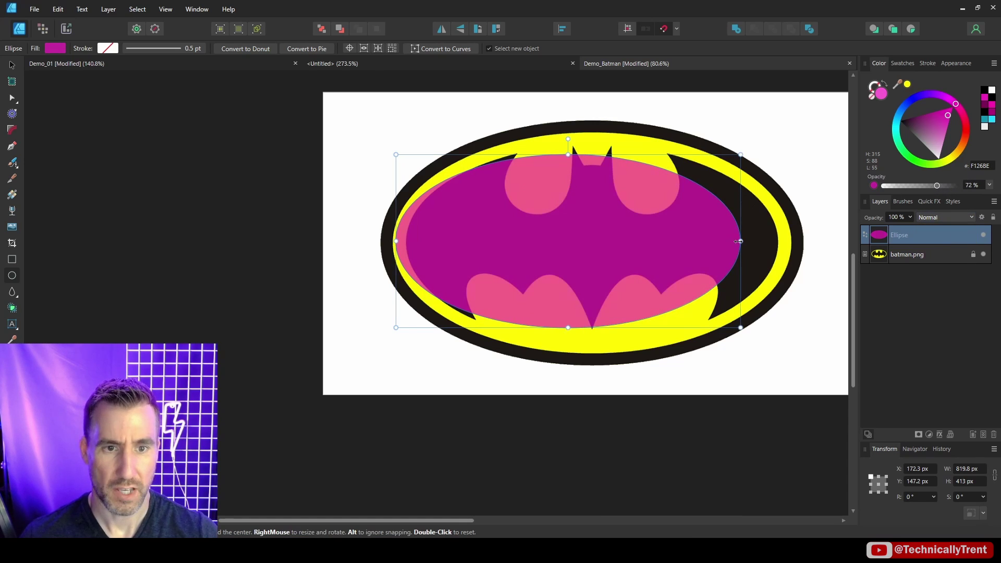
pyautogui.moveTo(740, 240); pyautogui.dragTo(777, 242)
pyautogui.moveTo(396, 241); pyautogui.dragTo(406, 241)
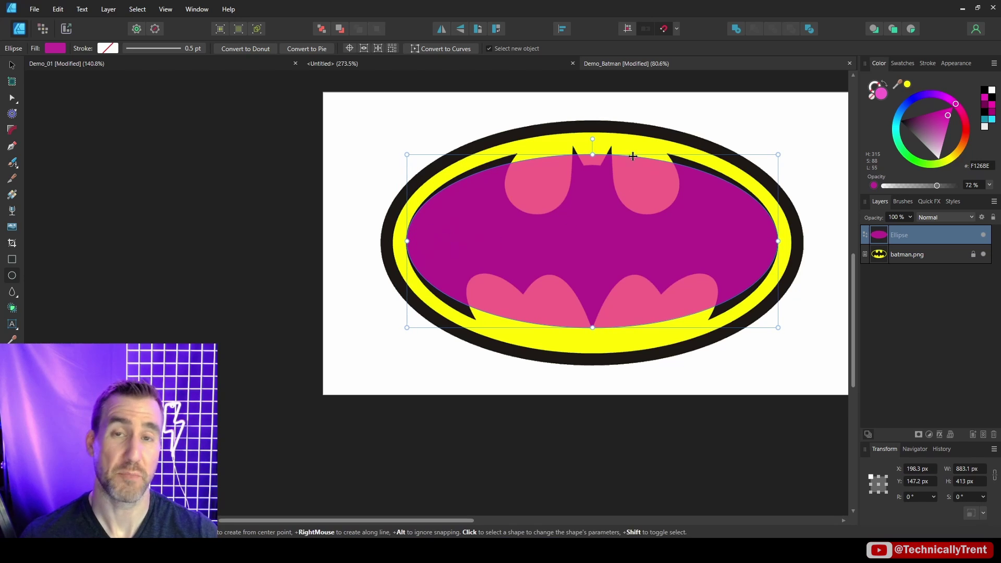
pyautogui.moveTo(592, 155); pyautogui.dragTo(593, 145)
pyautogui.moveTo(592, 327); pyautogui.dragTo(597, 342)
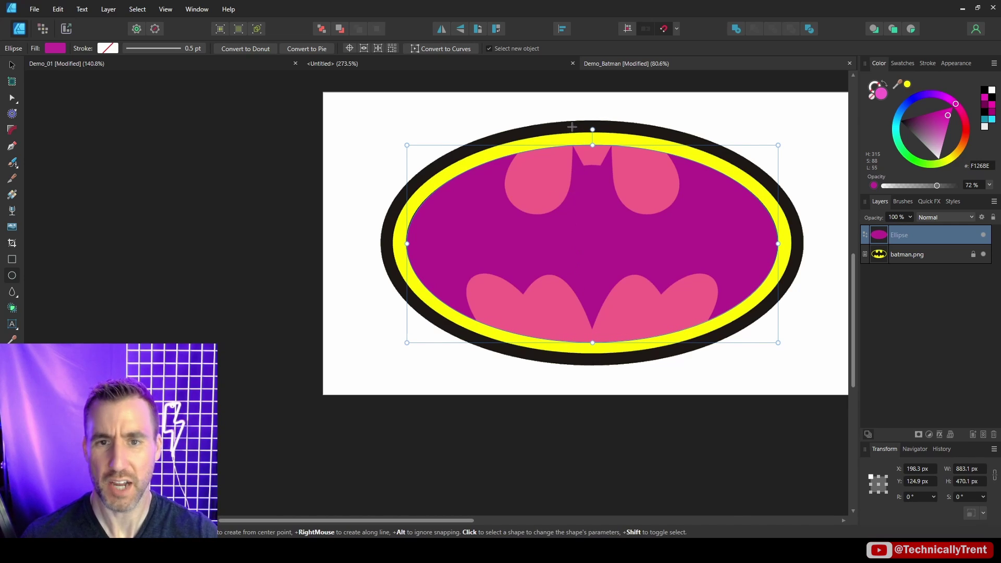
# Return to the Move tool, deselect the ellipse, and zoom in on the logo.
pyautogui.press('v')
pyautogui.hotkey('ctrl', 'd')
pyautogui.scroll(2, 576, 104)
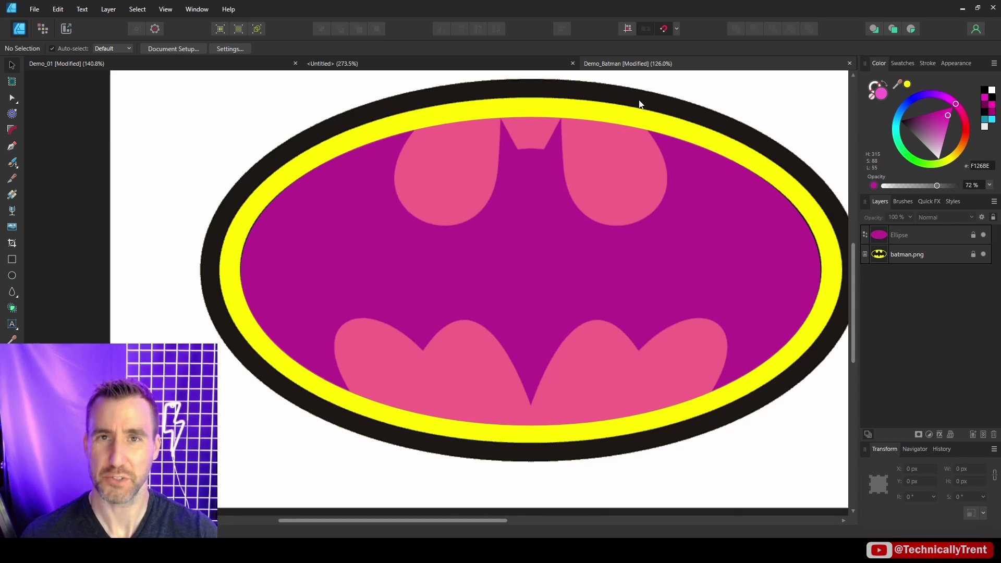
# With a green fill, start a Pen path from the right ear top around the lobe's bottom to its upper right.
pyautogui.click(12, 146)
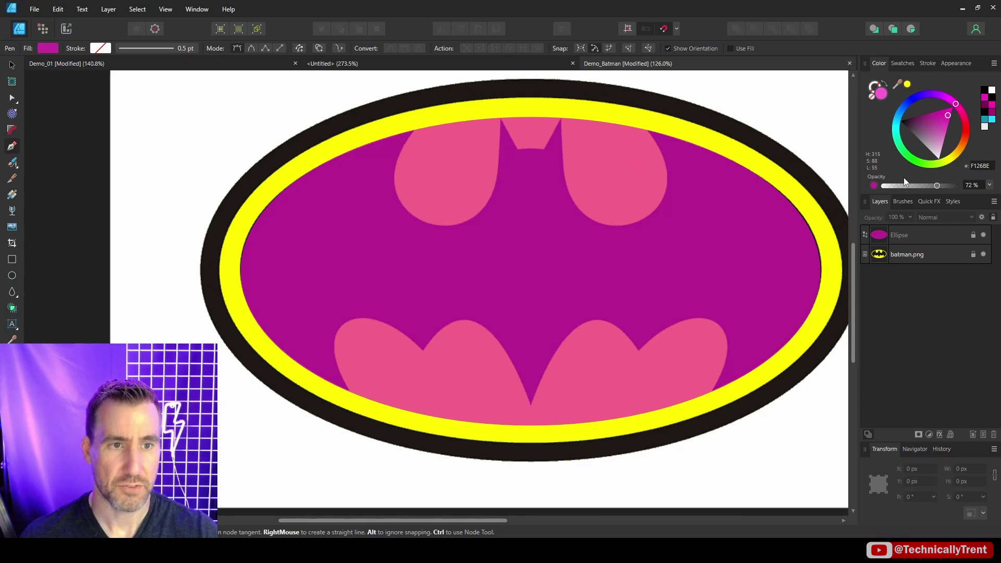
pyautogui.click(907, 155)
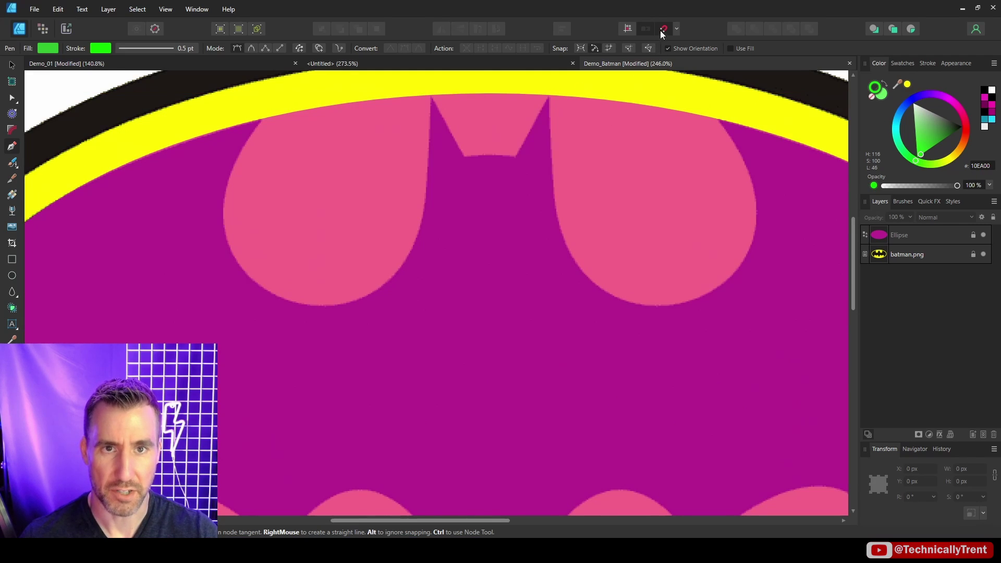
pyautogui.click(549, 97)
pyautogui.moveTo(681, 305)
pyautogui.mouseDown()
pyautogui.moveTo(804, 290)
pyautogui.moveTo(830, 275)
pyautogui.moveTo(819, 269)
pyautogui.mouseUp()
pyautogui.click(692, 104)
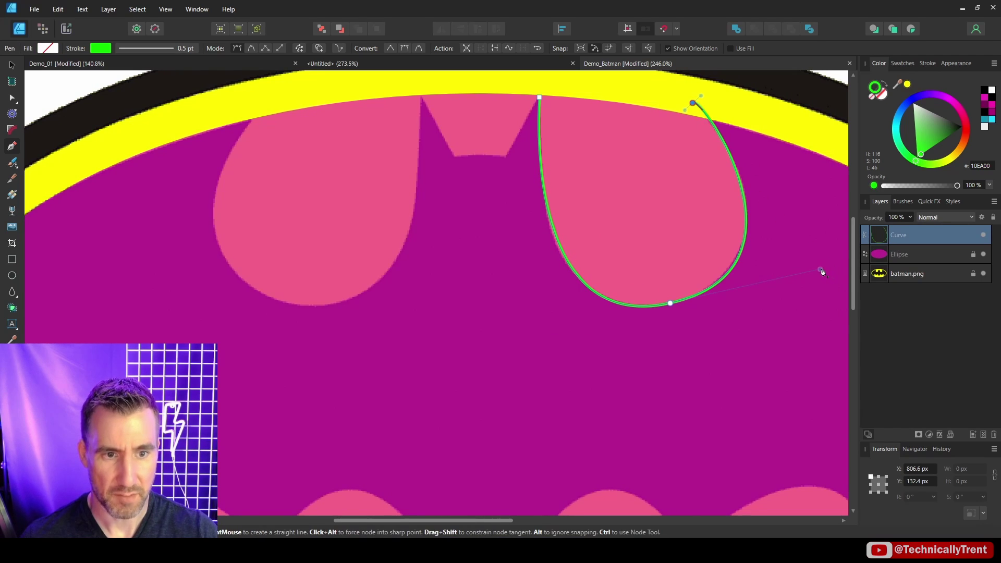
pyautogui.press('Escape')
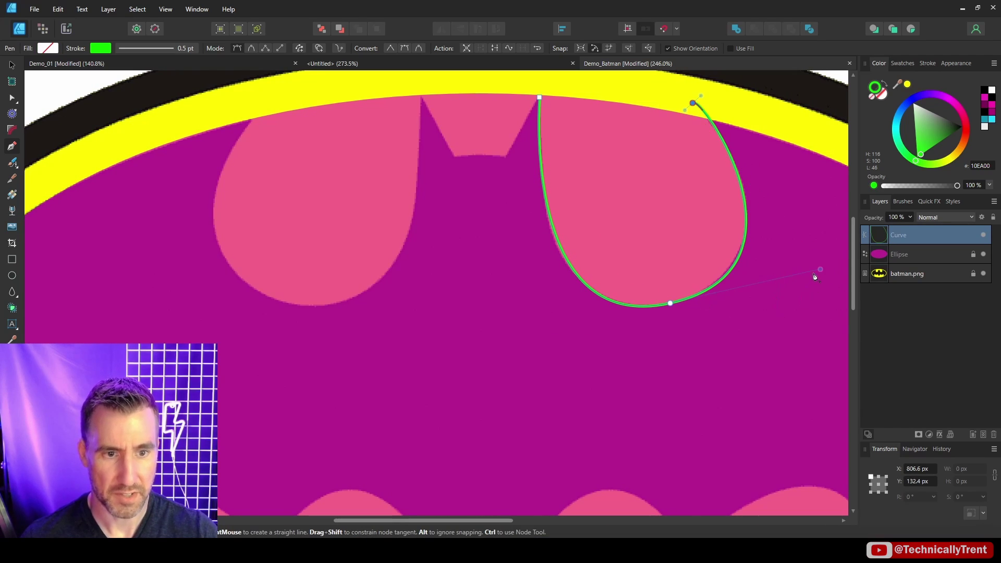
# Resume from the upper-right node, add two nodes along the yellow ring, close the shape, and brighten its green fill.
pyautogui.press('a')
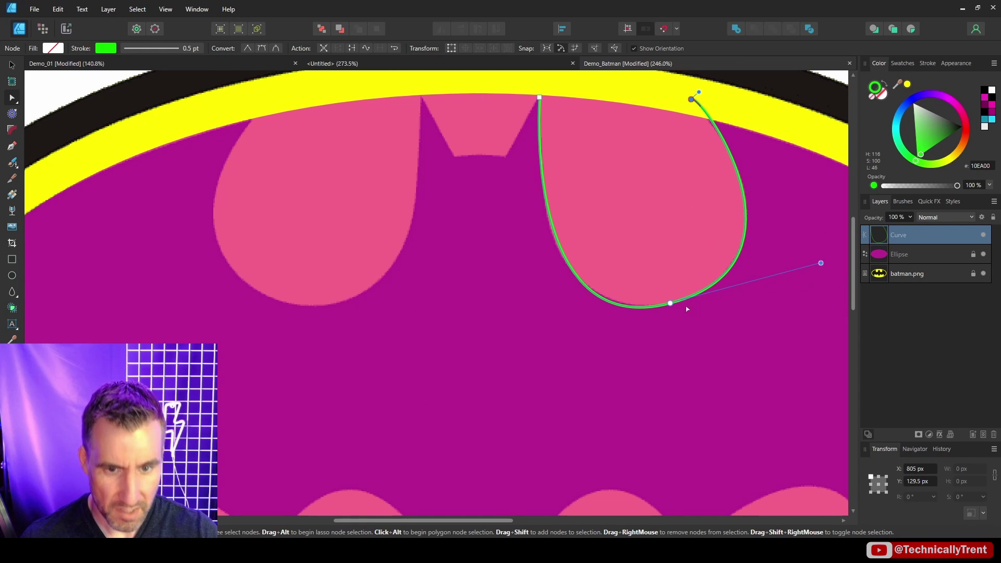
pyautogui.click(669, 302)
pyautogui.click(518, 344)
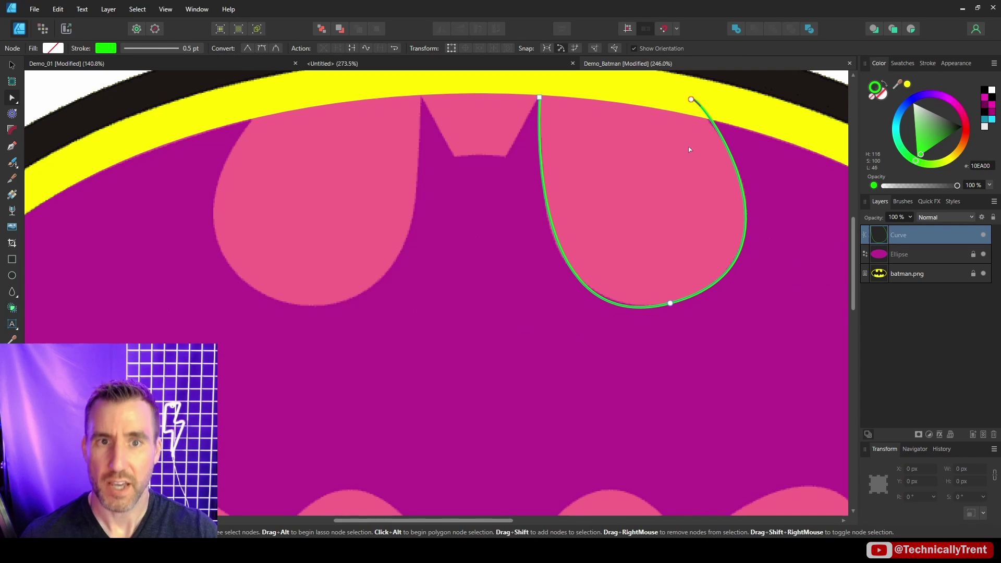
pyautogui.click(691, 100)
pyautogui.press('p')
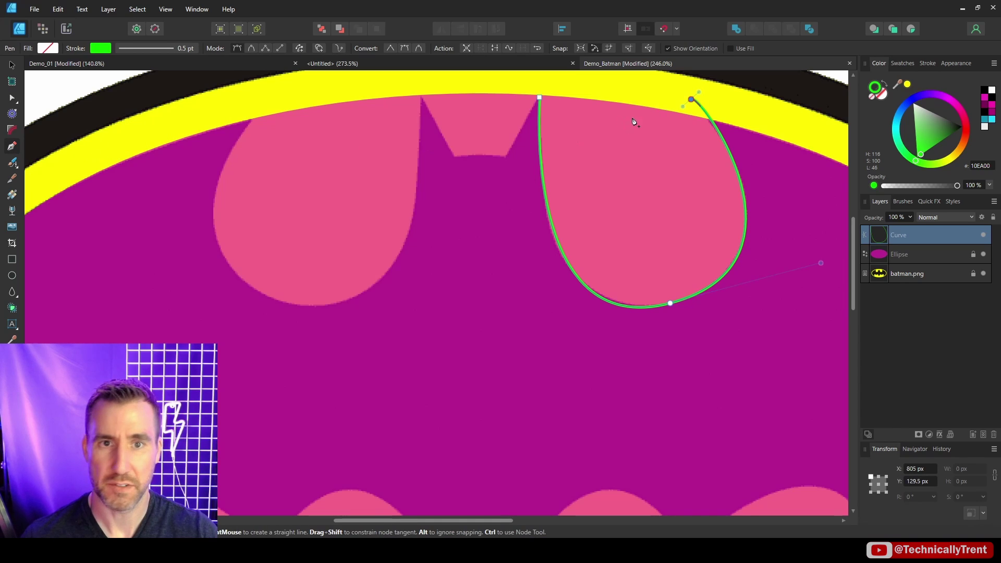
pyautogui.click(640, 81)
pyautogui.click(578, 87)
pyautogui.click(538, 97)
pyautogui.click(880, 94)
pyautogui.moveTo(936, 126); pyautogui.dragTo(922, 151)
pyautogui.scroll(-5, 737, 176)
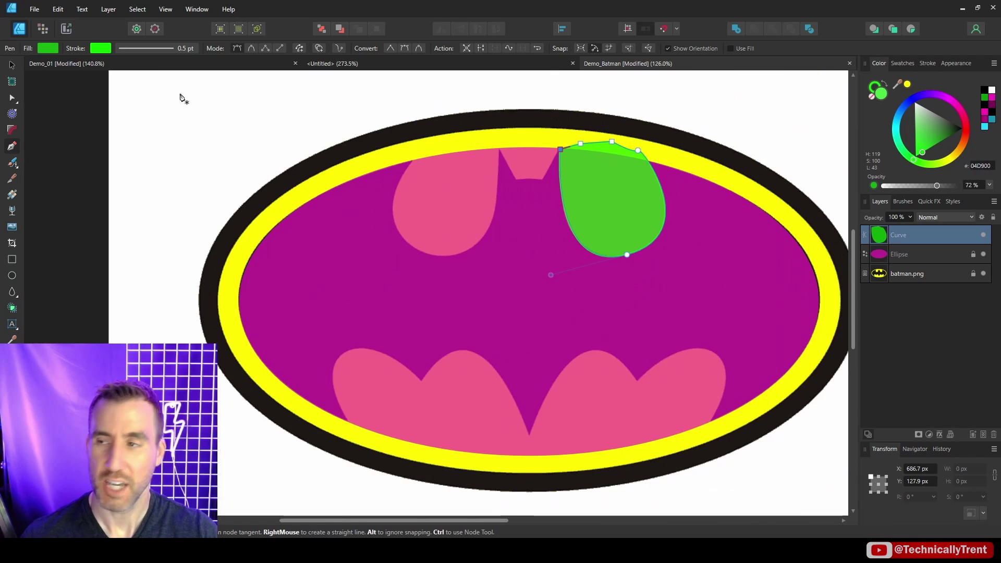
# Subtract the green shape from the magenta ellipse and realign the stray corner node.
pyautogui.press('v')
pyautogui.keyDown('shift'); pyautogui.click(959, 254); pyautogui.keyUp('shift')
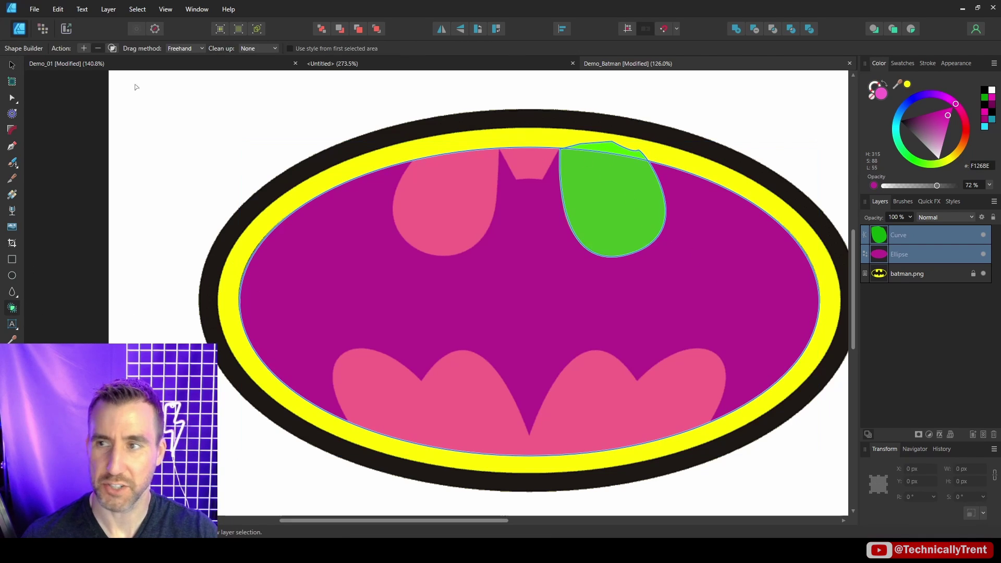
pyautogui.click(99, 50)
pyautogui.click(625, 178)
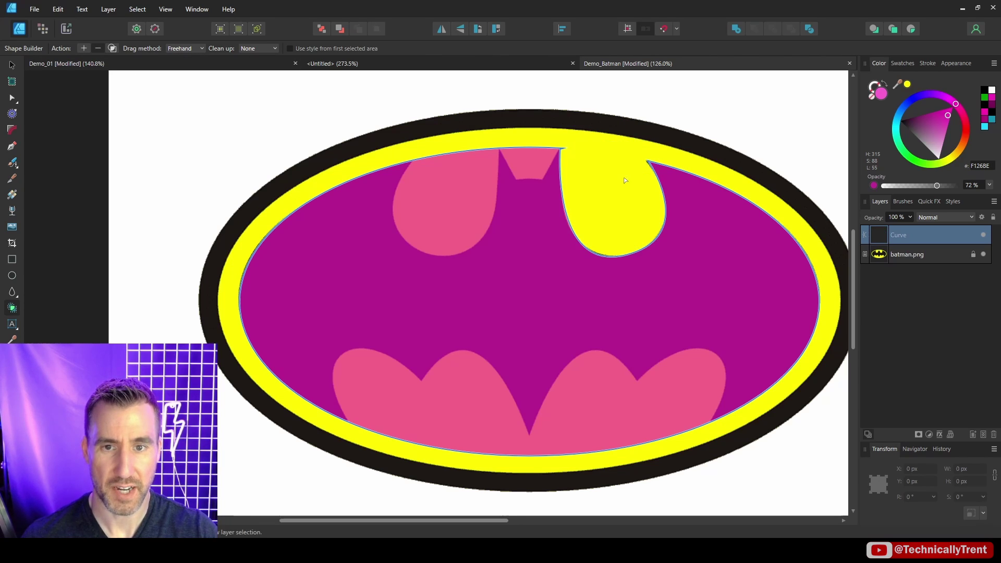
pyautogui.scroll(10, 569, 150)
pyautogui.click(12, 99)
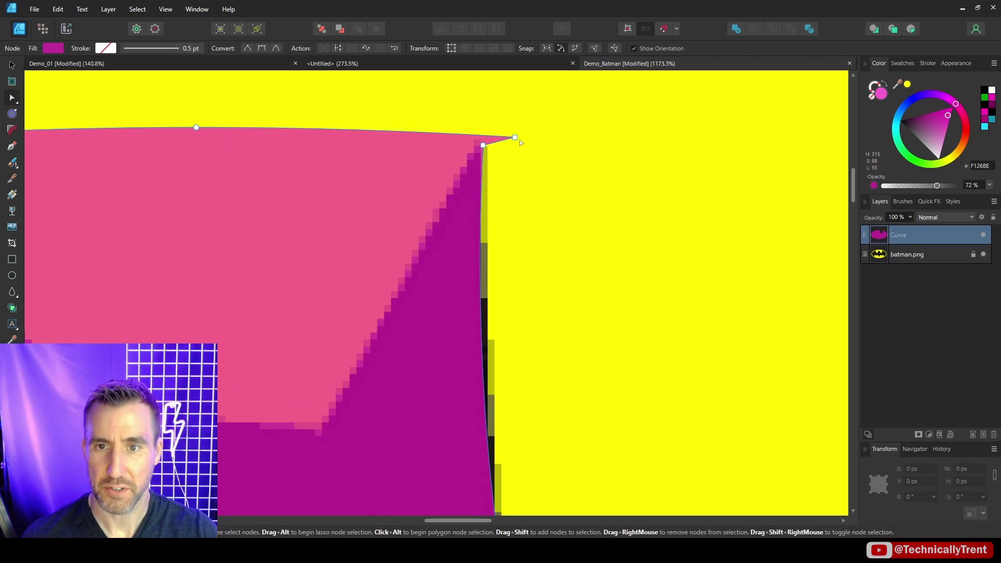
pyautogui.moveTo(515, 137); pyautogui.dragTo(486, 134)
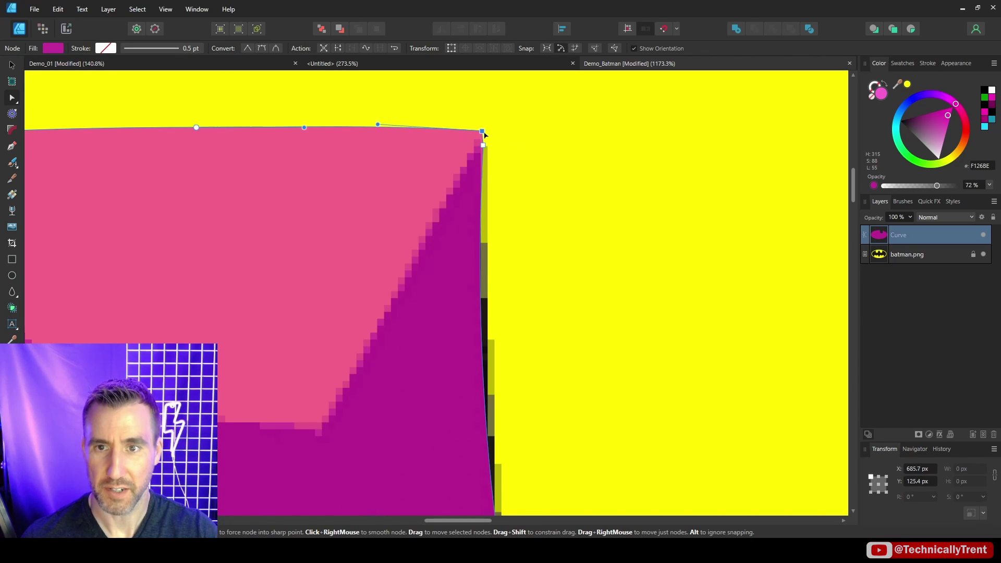
# Deselect the merged shape and draw a curve outlining the lower central pink lobe.
pyautogui.scroll(-8, 523, 140)
pyautogui.click(685, 203)
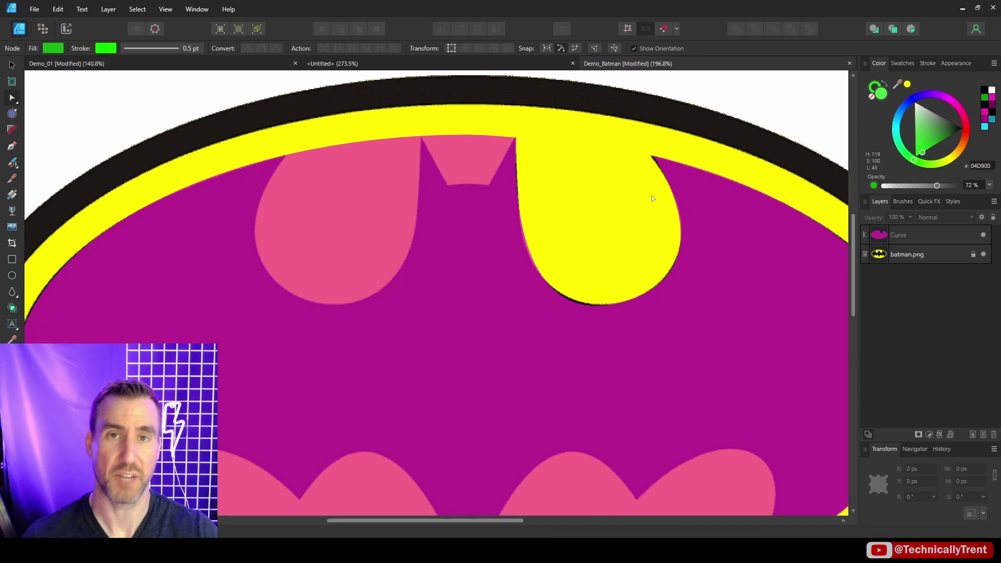
pyautogui.moveTo(651, 217); pyautogui.dragTo(591, 182)
pyautogui.moveTo(571, 265); pyautogui.dragTo(576, 205)
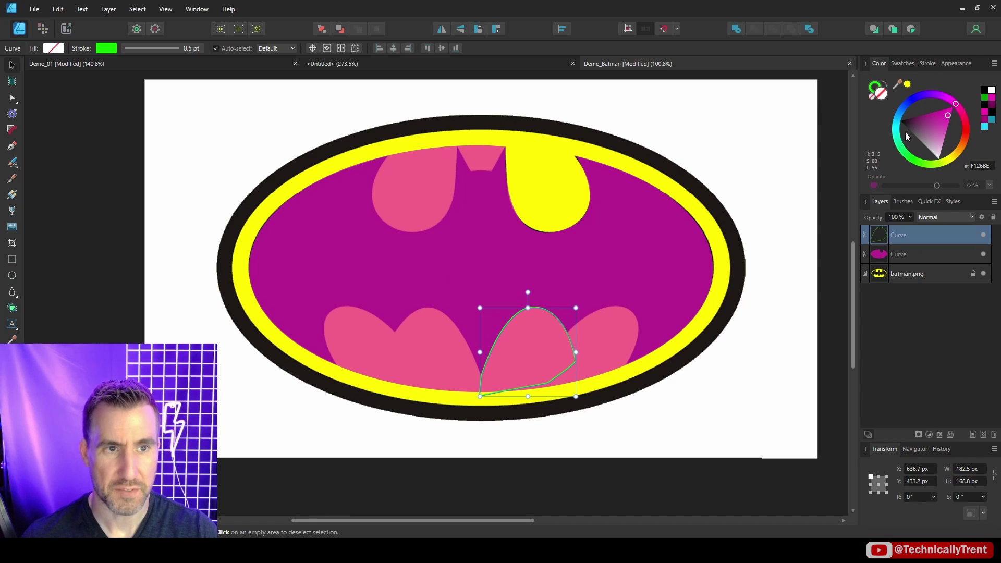
# Fill the lower outline green and select it together with the magenta shape.
pyautogui.moveTo(905, 132); pyautogui.dragTo(922, 163)
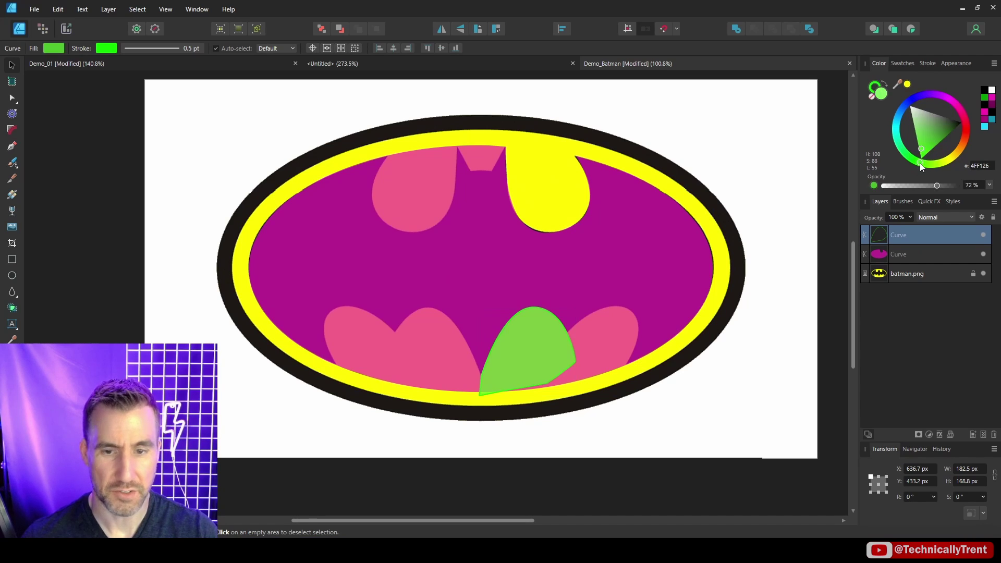
pyautogui.keyDown('shift'); pyautogui.click(617, 258); pyautogui.keyUp('shift')
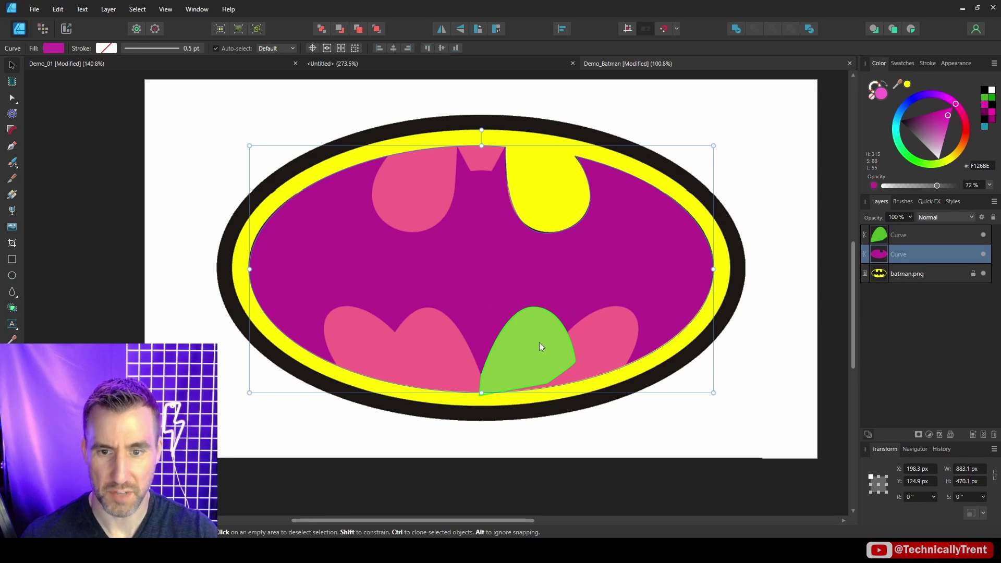
pyautogui.press('x')
pyautogui.scroll(3, 548, 344)
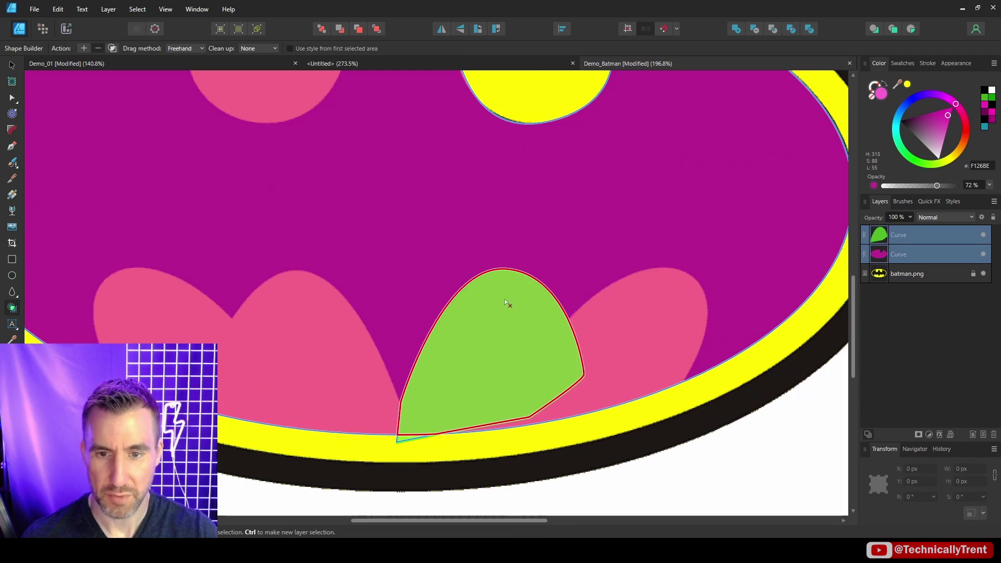
pyautogui.press('v')
pyautogui.click(577, 307)
pyautogui.scroll(2, 574, 310)
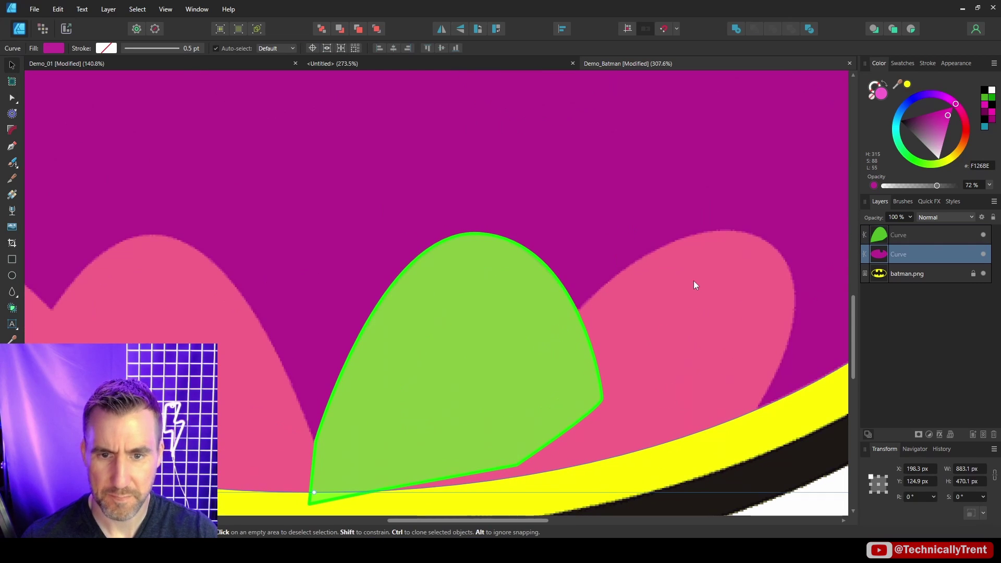
pyautogui.click(898, 241)
pyautogui.keyDown('shift'); pyautogui.click(888, 254); pyautogui.keyUp('shift')
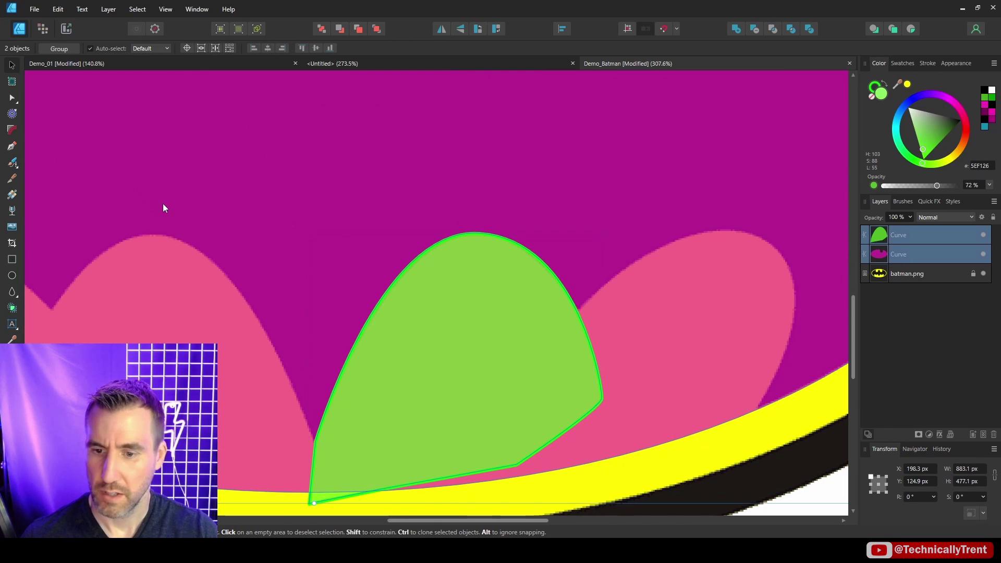
# Subtract the green area from the magenta shape with the Shape Builder.
pyautogui.click(12, 307)
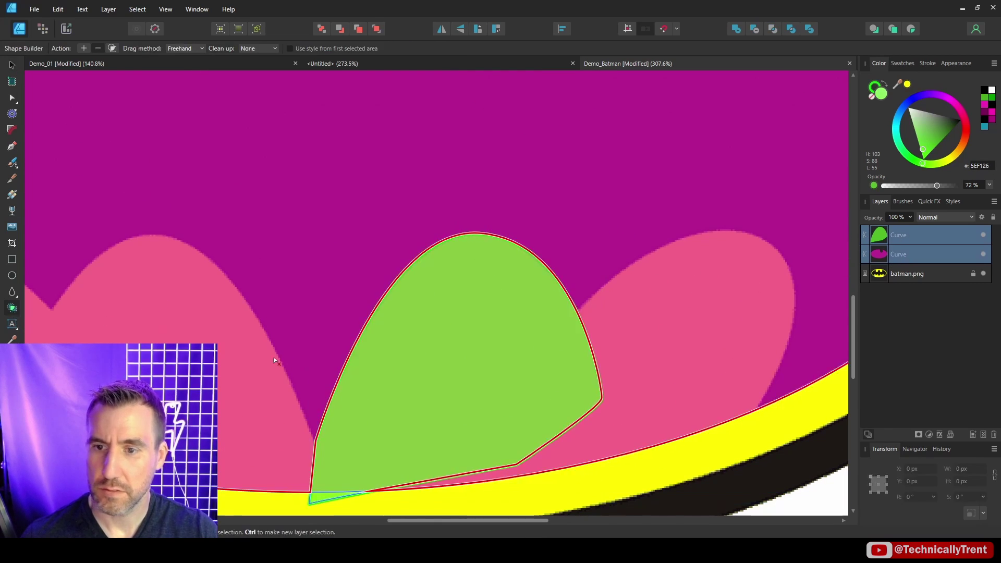
pyautogui.moveTo(405, 399); pyautogui.dragTo(441, 351)
pyautogui.moveTo(371, 458); pyautogui.dragTo(406, 346)
pyautogui.press('v')
pyautogui.scroll(-3, 361, 371)
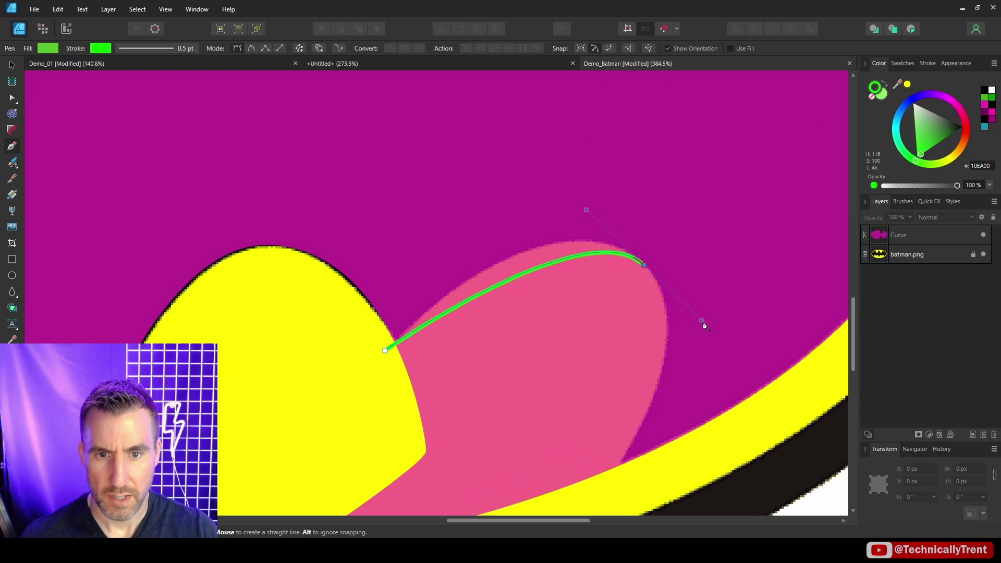
# Curve a new path over the lower right lobe and trim it out of the magenta shape.
pyautogui.moveTo(701, 324); pyautogui.dragTo(734, 358)
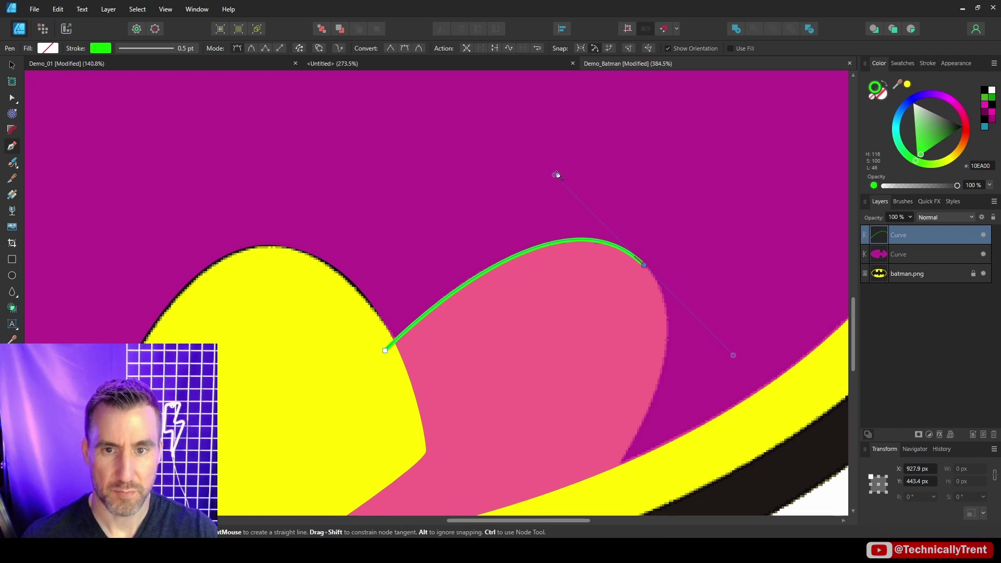
pyautogui.scroll(-2, 705, 365)
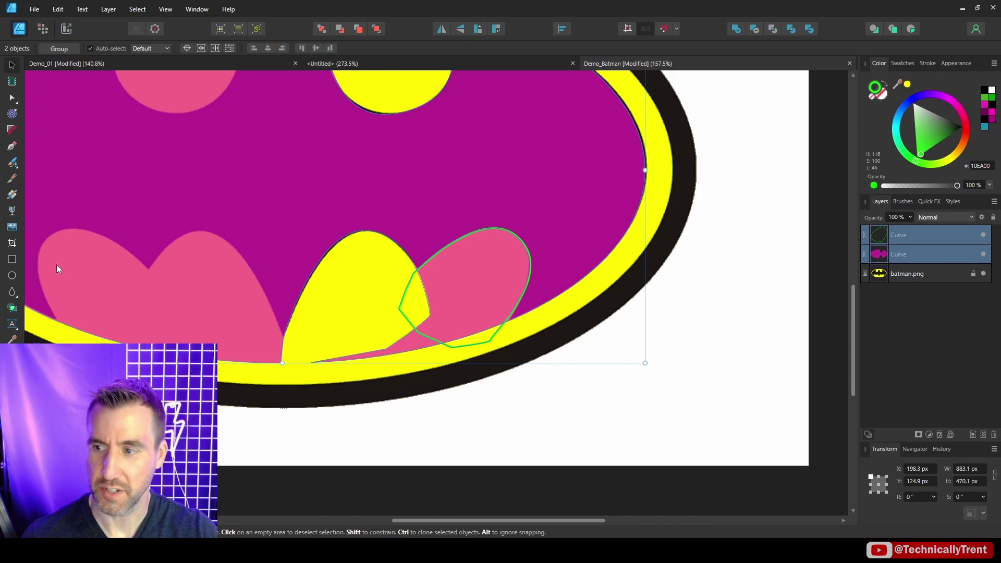
pyautogui.click(12, 308)
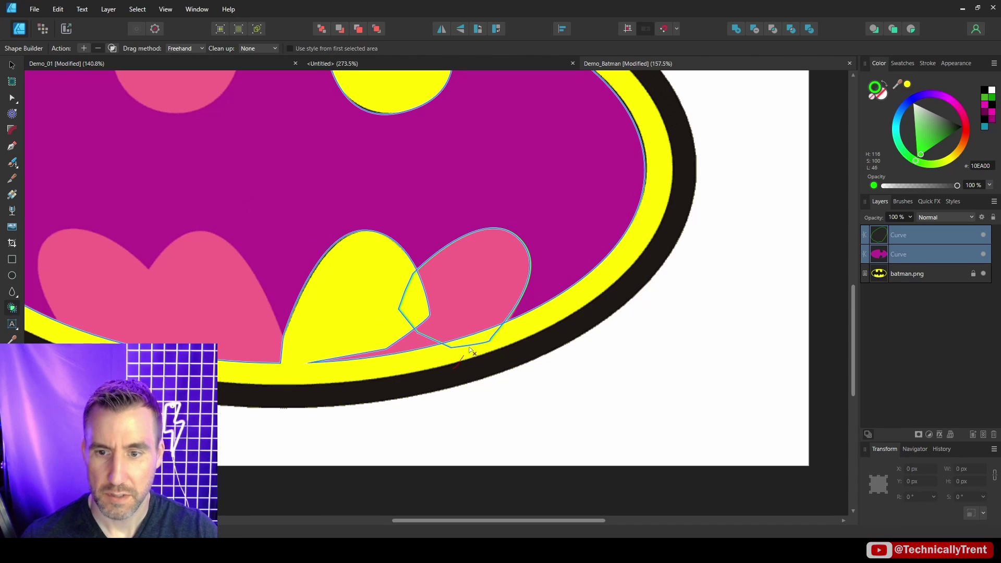
pyautogui.moveTo(454, 368)
pyautogui.mouseDown()
pyautogui.moveTo(469, 321)
pyautogui.moveTo(404, 352)
pyautogui.mouseUp()
pyautogui.press('v')
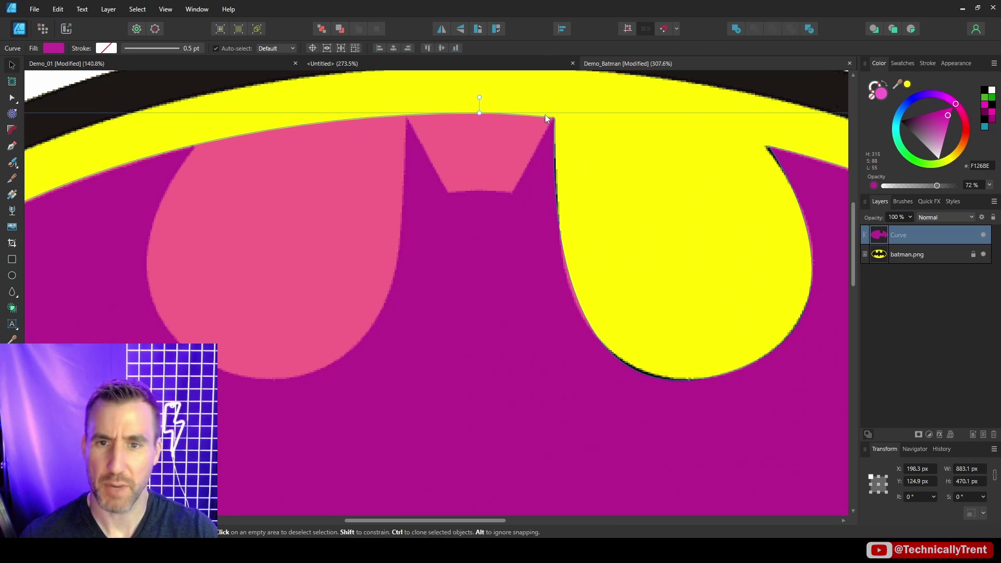
# Draw a narrow ellipse for the bat's head and a tall rectangle tilted to the ear's angle.
pyautogui.click(12, 275)
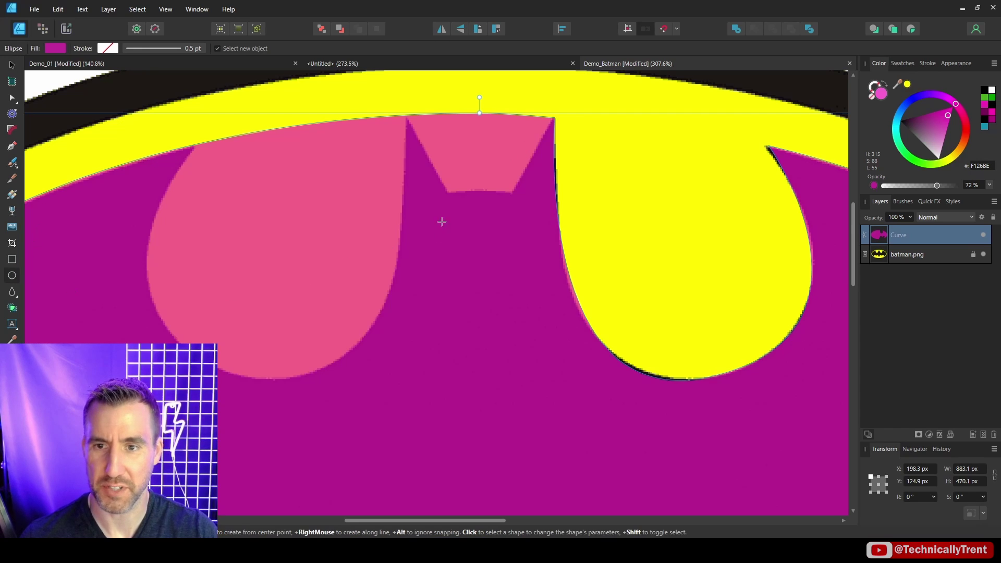
pyautogui.moveTo(403, 206); pyautogui.dragTo(624, 340)
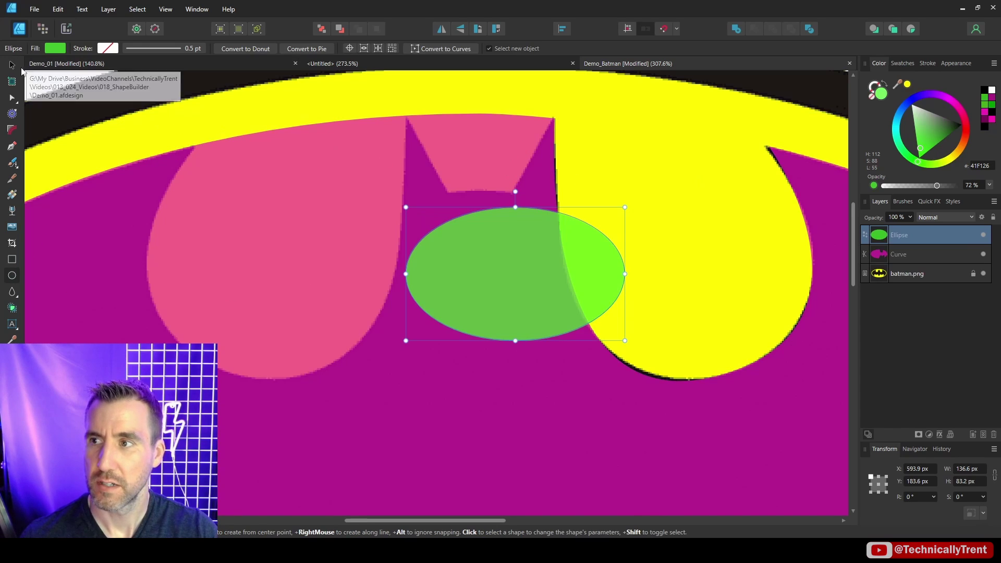
pyautogui.moveTo(625, 274); pyautogui.dragTo(518, 249)
pyautogui.press('m')
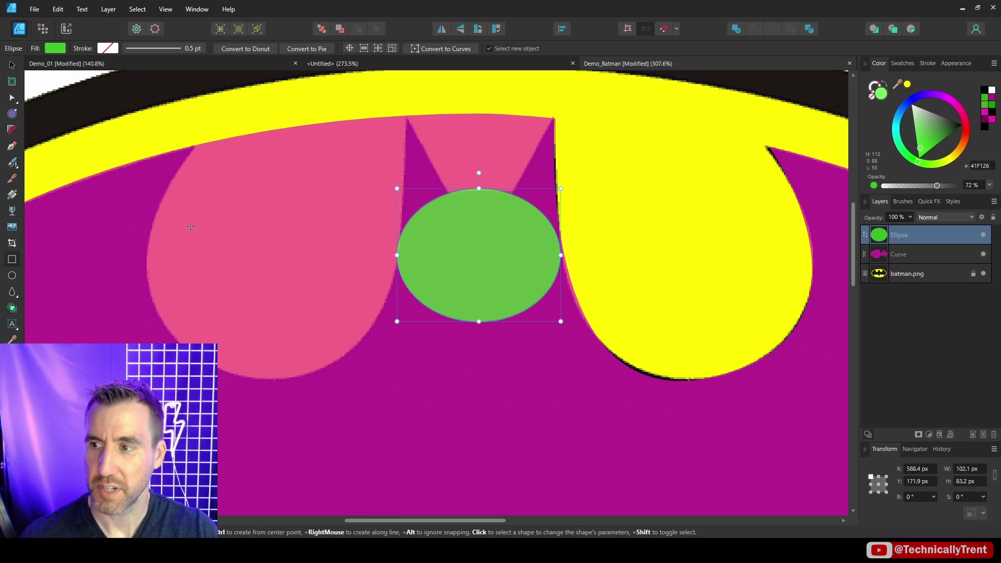
pyautogui.moveTo(458, 97); pyautogui.dragTo(532, 244)
pyautogui.moveTo(536, 93); pyautogui.dragTo(576, 111)
# Trim the rectangle's protruding tip and merge ear, head and bat curve into one shape.
pyautogui.press('v')
pyautogui.scroll(-5, 542, 188)
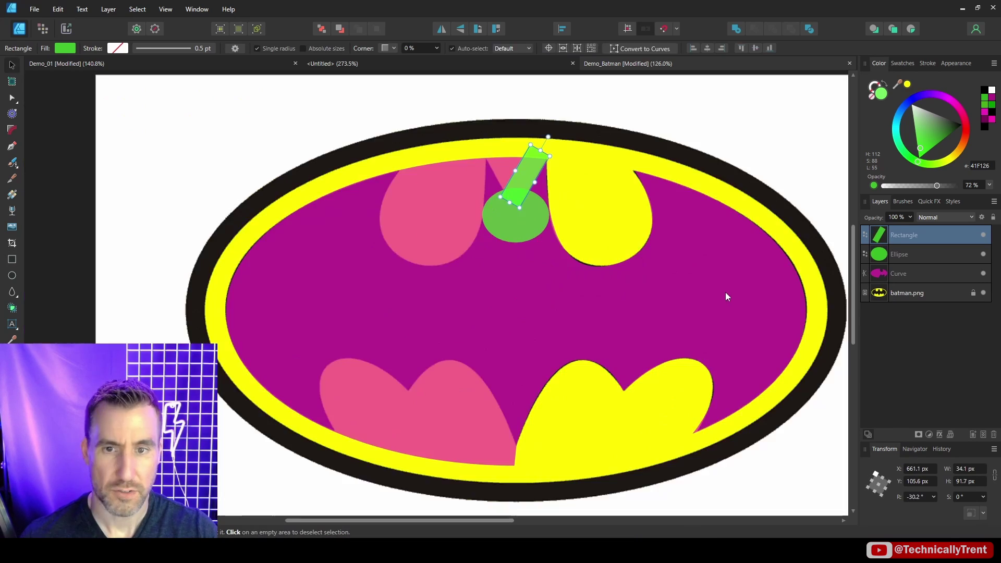
pyautogui.click(724, 292)
pyautogui.keyDown('shift'); pyautogui.click(520, 212); pyautogui.keyUp('shift')
pyautogui.keyDown('shift'); pyautogui.click(530, 179); pyautogui.keyUp('shift')
pyautogui.scroll(5, 526, 200)
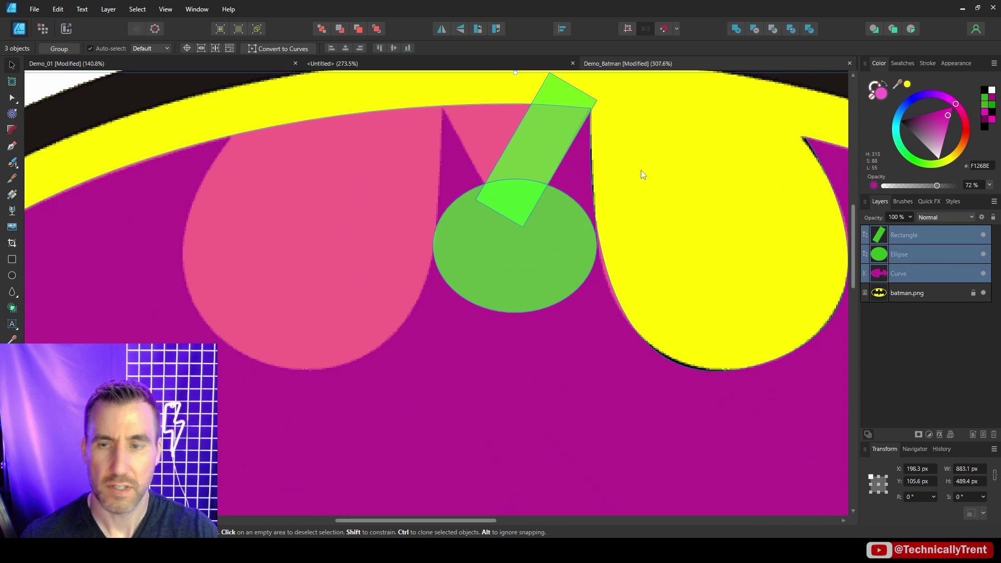
pyautogui.click(12, 309)
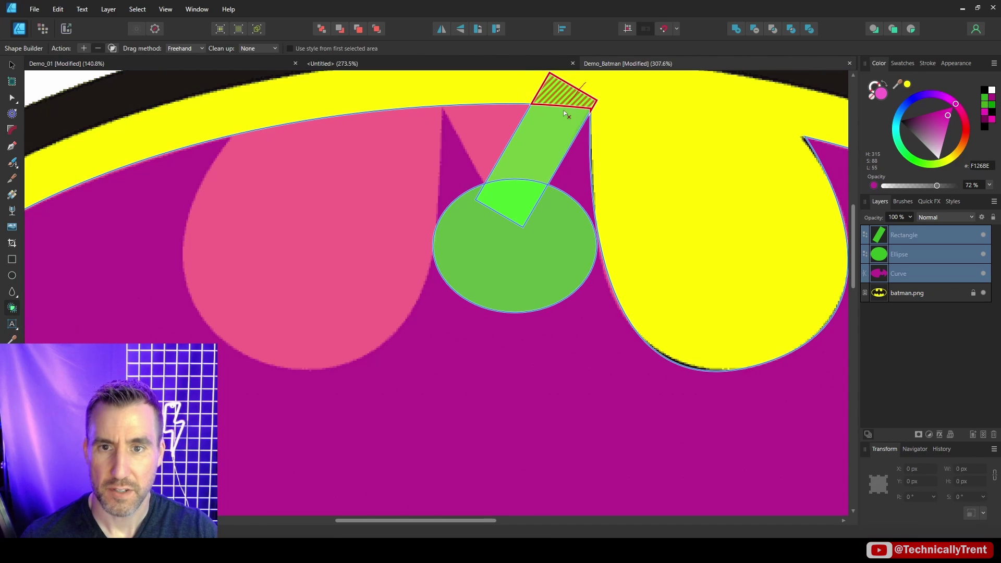
pyautogui.keyDown('alt'); pyautogui.click(552, 138); pyautogui.keyUp('alt')
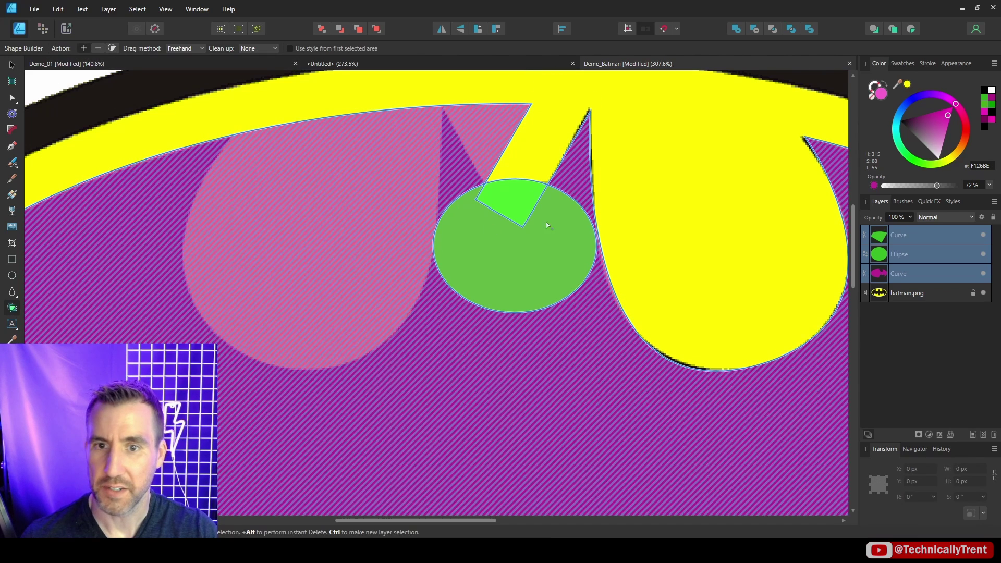
pyautogui.moveTo(561, 207)
pyautogui.mouseDown()
pyautogui.moveTo(513, 208)
pyautogui.moveTo(530, 222)
pyautogui.mouseUp()
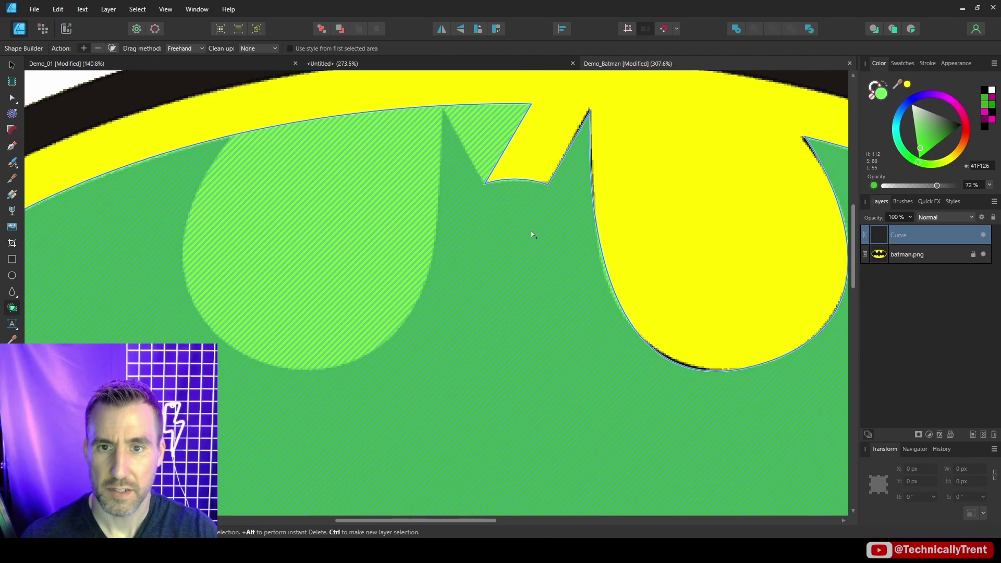
# Slice the bat vertically through its centre with the Knife Tool.
pyautogui.press('a')
pyautogui.scroll(-3, 561, 300)
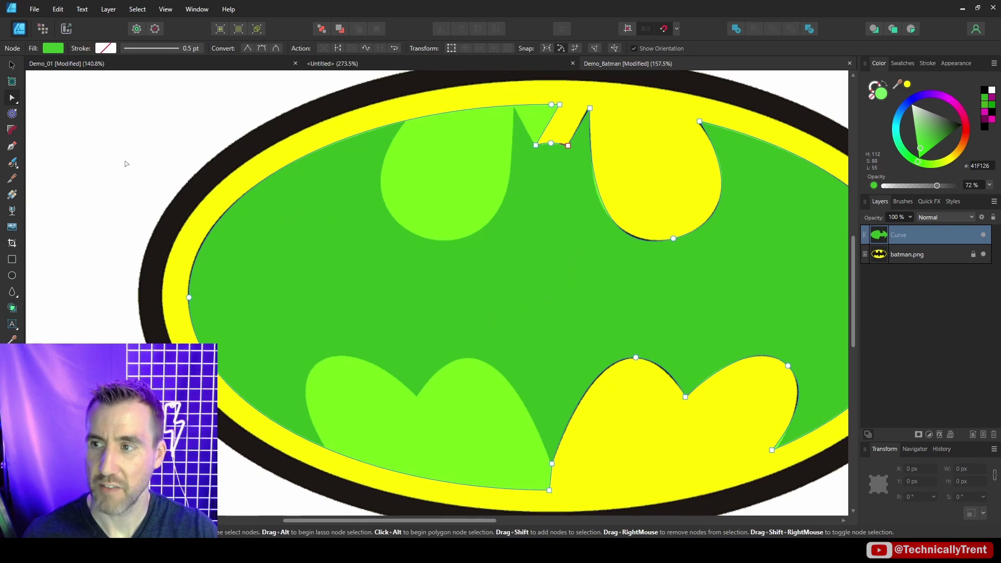
pyautogui.click(12, 178)
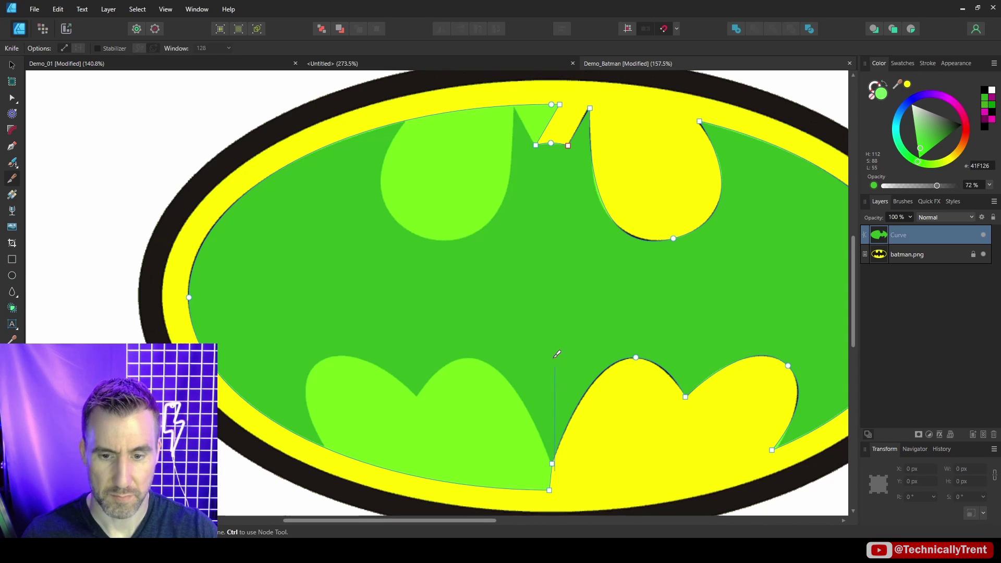
pyautogui.moveTo(557, 350); pyautogui.dragTo(552, 116)
# Move the two bat halves apart and hide the batman.png reference image.
pyautogui.click(12, 65)
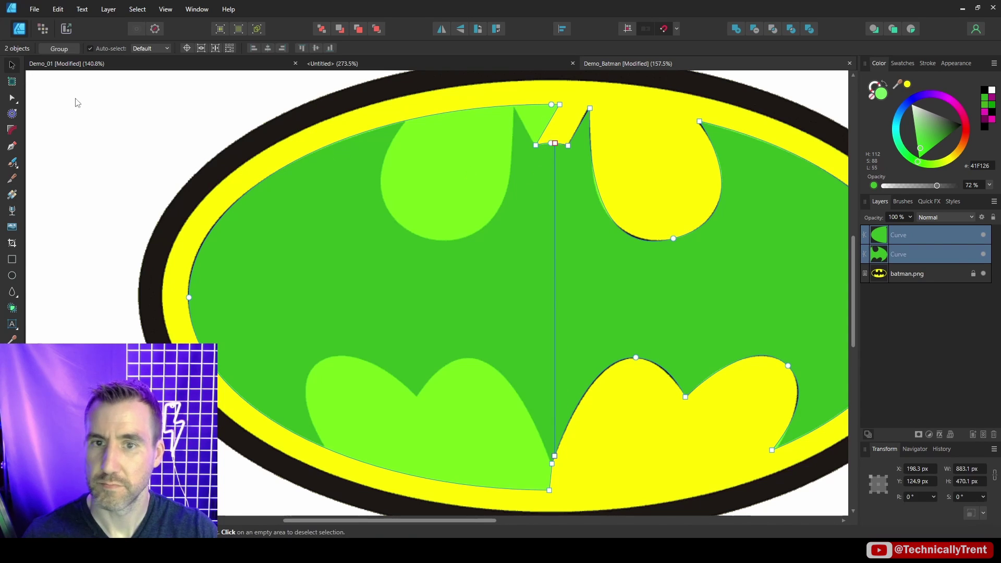
pyautogui.click(597, 260)
pyautogui.hotkey('shift', 'Right')
pyautogui.hotkey('shift', 'Right')
pyautogui.hotkey('shift', 'Right')
pyautogui.hotkey('shift', 'Right')
pyautogui.click(496, 224)
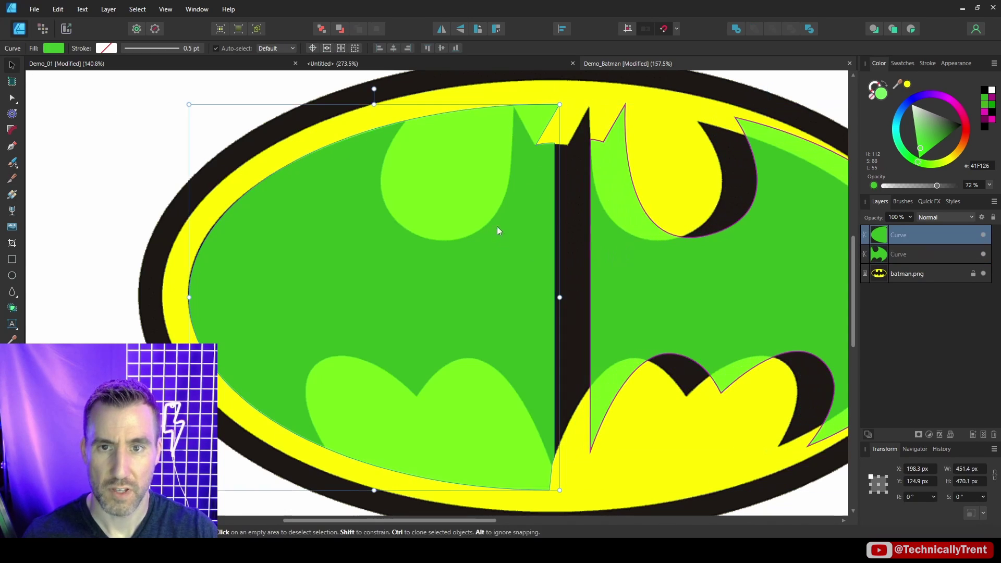
pyautogui.moveTo(496, 228); pyautogui.dragTo(453, 237)
pyautogui.click(983, 273)
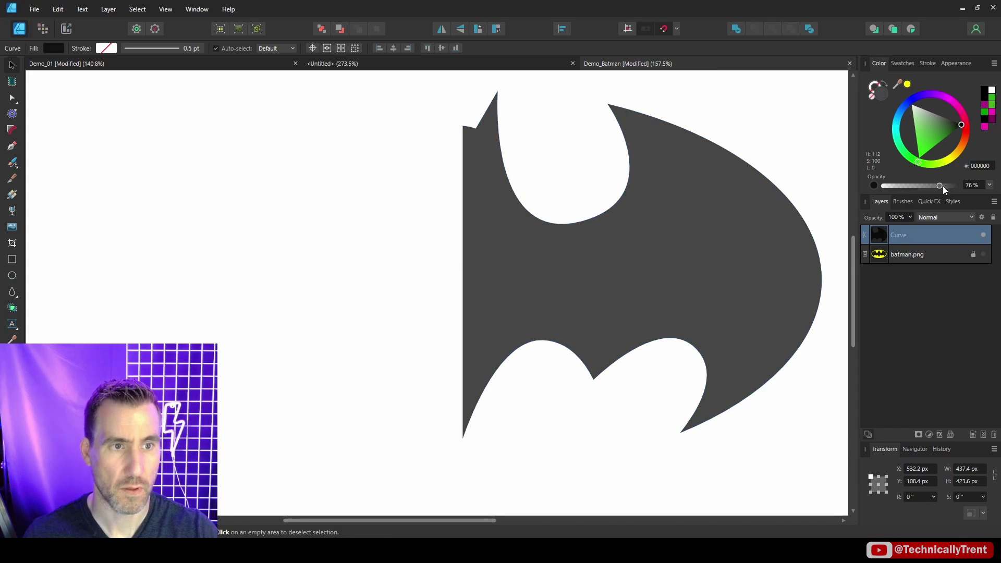
# Make the half-bat fully opaque, then duplicate it and flip the copy horizontally.
pyautogui.moveTo(942, 186); pyautogui.dragTo(956, 186)
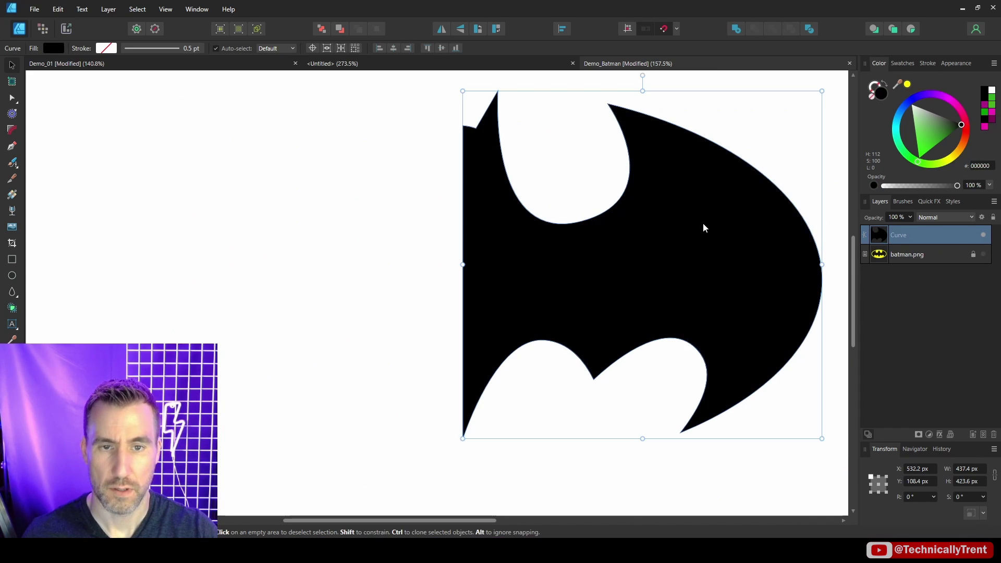
pyautogui.moveTo(704, 227); pyautogui.dragTo(481, 234)
pyautogui.scroll(-5, 514, 226)
pyautogui.click(441, 29)
pyautogui.moveTo(601, 227); pyautogui.dragTo(693, 206)
# Align the two halves and merge them into one symmetrical shape with Shape Builder.
pyautogui.click(464, 229)
pyautogui.moveTo(465, 230); pyautogui.dragTo(521, 217)
pyautogui.hotkey('ctrl', 'a')
pyautogui.scroll(5, 521, 211)
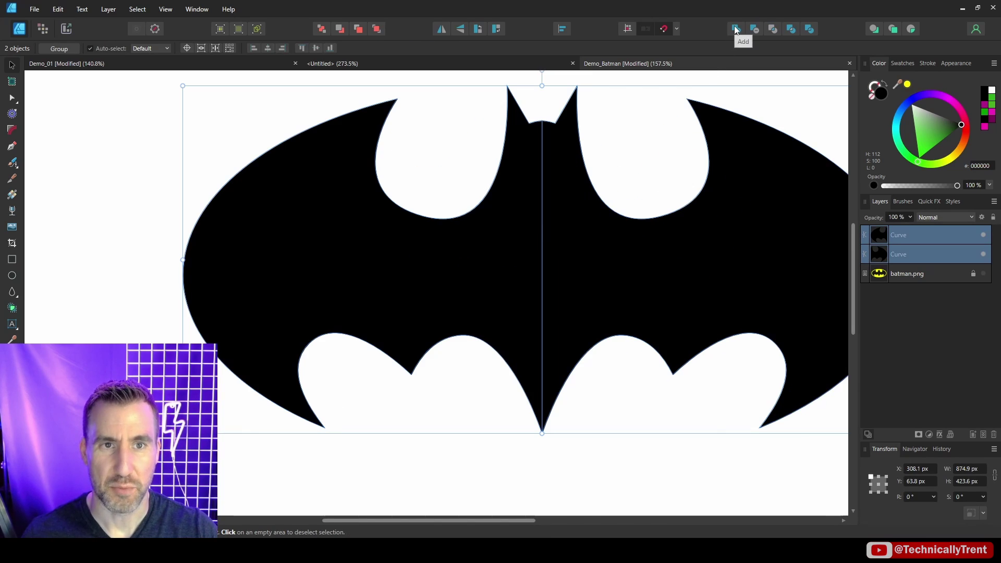
pyautogui.click(18, 310)
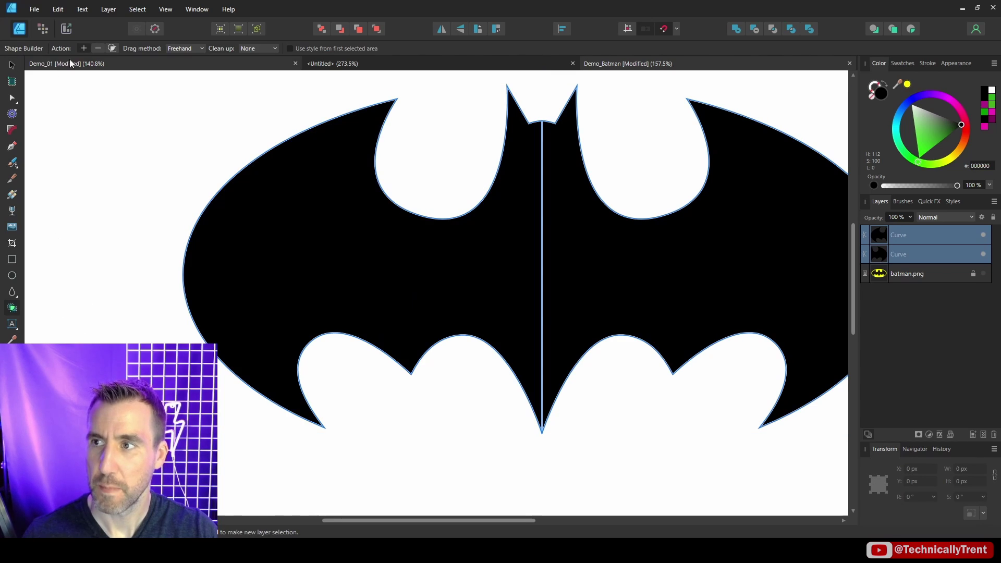
pyautogui.moveTo(471, 277)
pyautogui.mouseDown()
pyautogui.moveTo(572, 270)
pyautogui.moveTo(570, 284)
pyautogui.mouseUp()
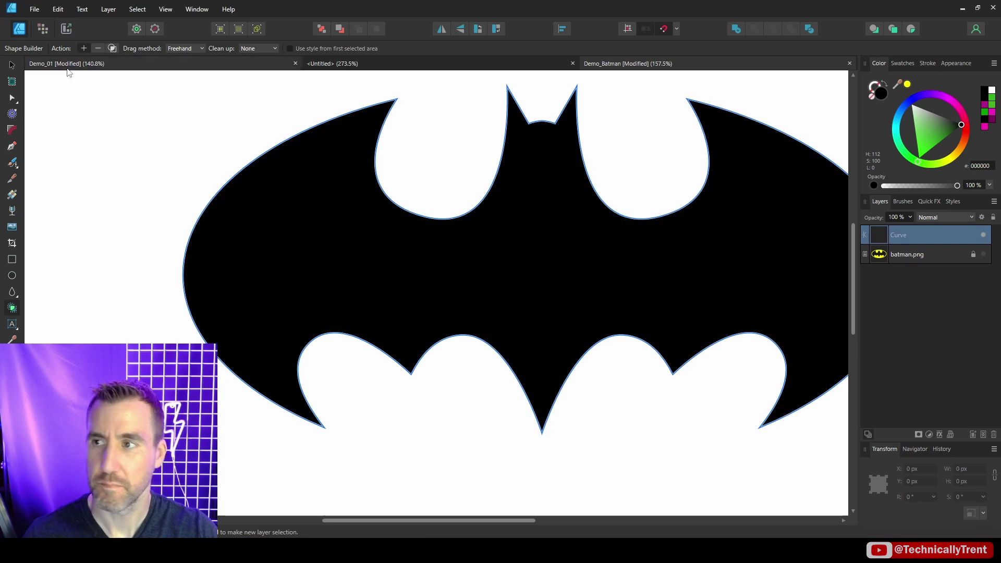
pyautogui.hotkey('ctrl', '0')
# Recolour the bat from green to magenta.
pyautogui.press('v')
pyautogui.click(936, 128)
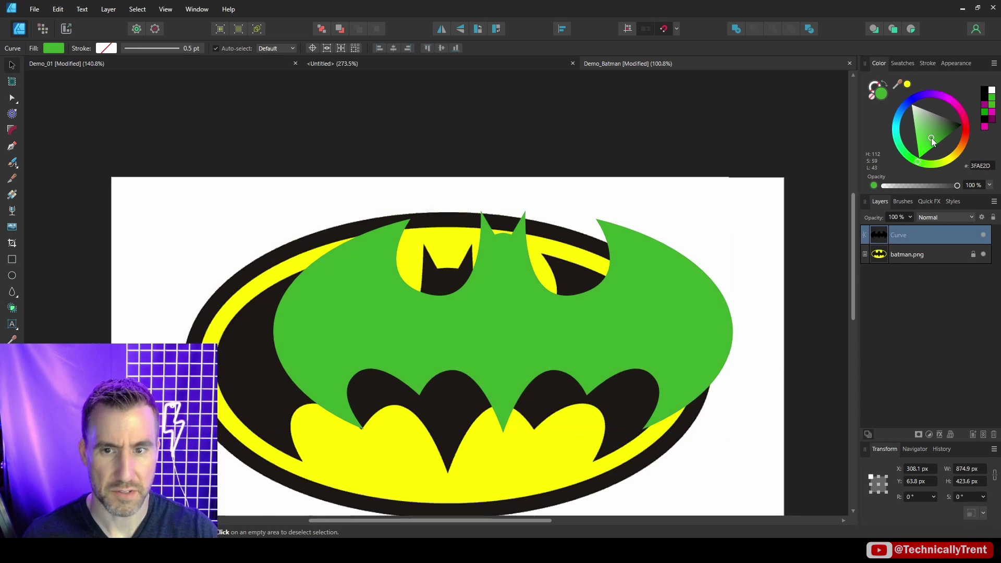
pyautogui.click(958, 105)
pyautogui.scroll(3, 455, 276)
pyautogui.scroll(4, 503, 275)
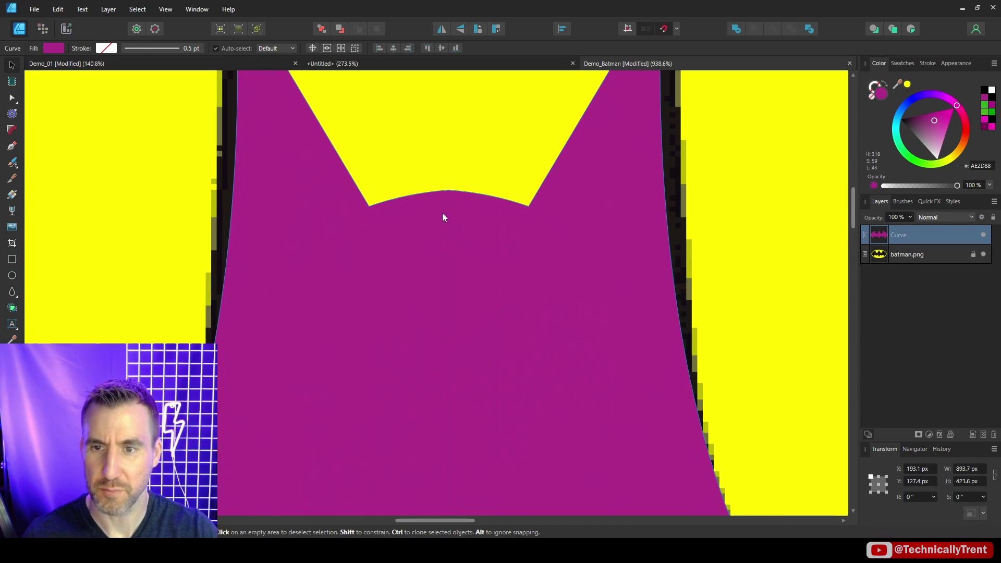
# Convert the node between the bat's ears to a smooth node.
pyautogui.click(11, 98)
pyautogui.moveTo(415, 180); pyautogui.dragTo(453, 211)
pyautogui.click(262, 48)
pyautogui.press('v')
pyautogui.hotkey('ctrl', '0')
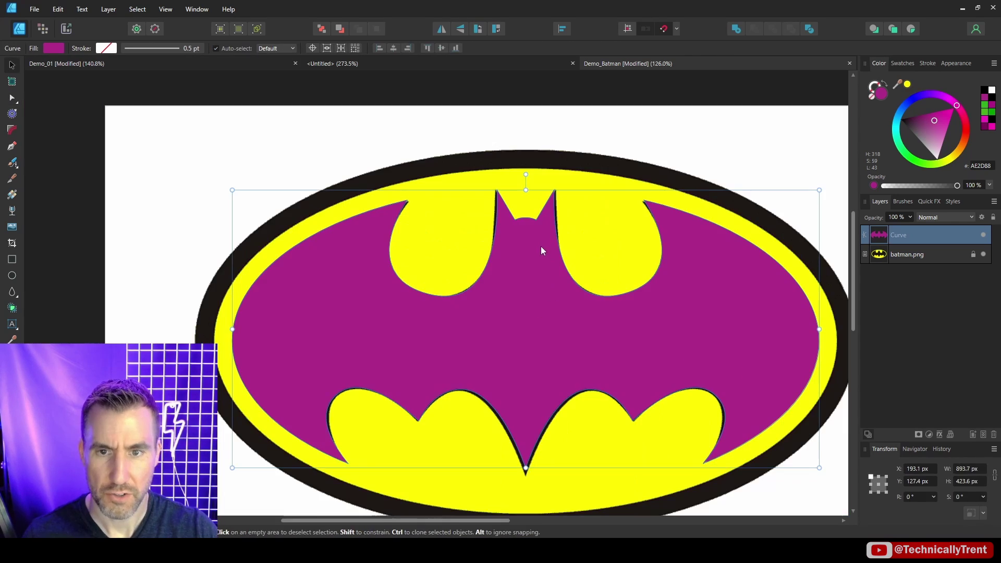
pyautogui.scroll(2, 540, 256)
pyautogui.scroll(-3, 542, 296)
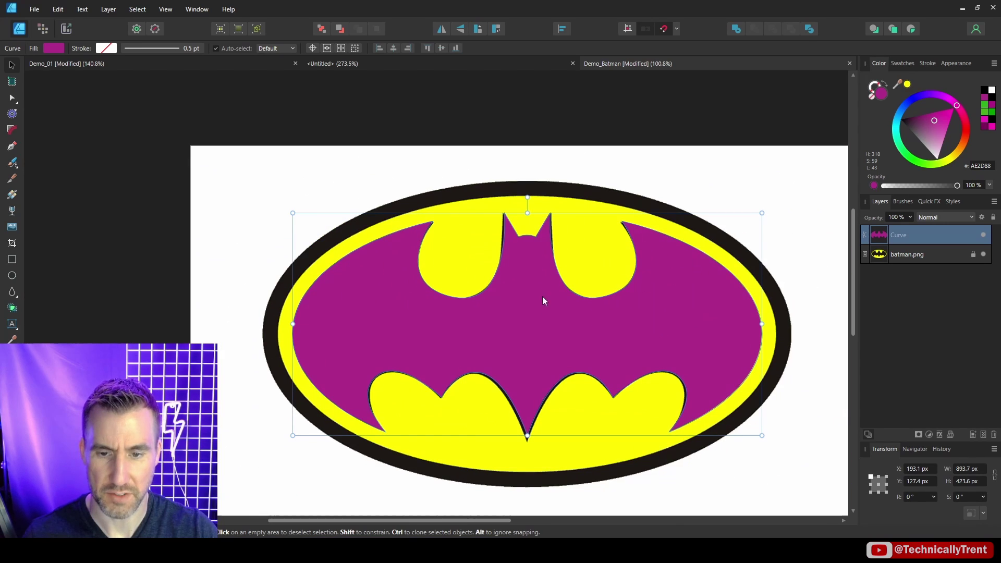
# Shift the left ear's tip node slightly to the right.
pyautogui.click(20, 103)
pyautogui.scroll(4, 531, 215)
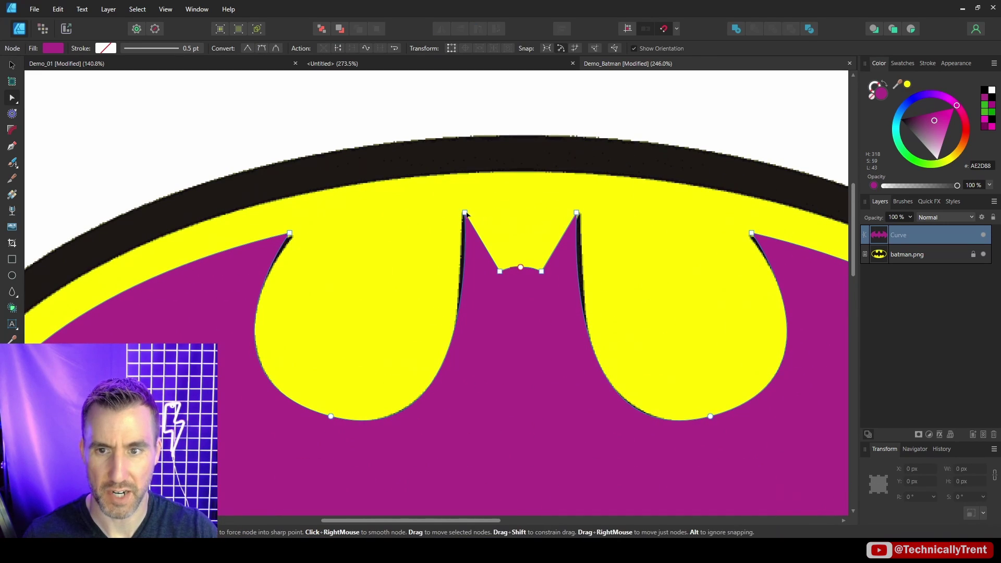
pyautogui.scroll(4, 465, 214)
pyautogui.click(464, 213)
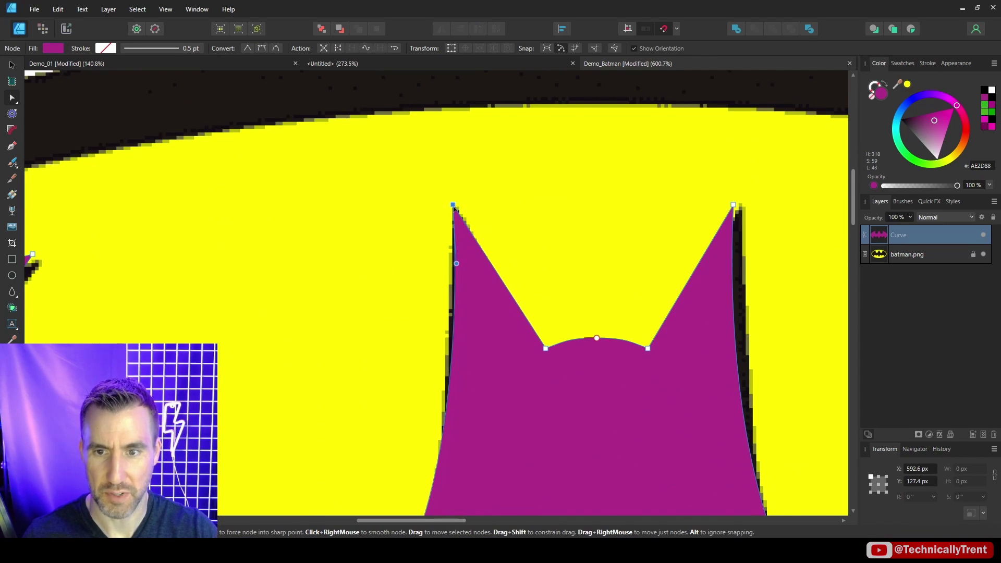
pyautogui.moveTo(453, 209); pyautogui.dragTo(466, 209)
pyautogui.scroll(-4, 515, 214)
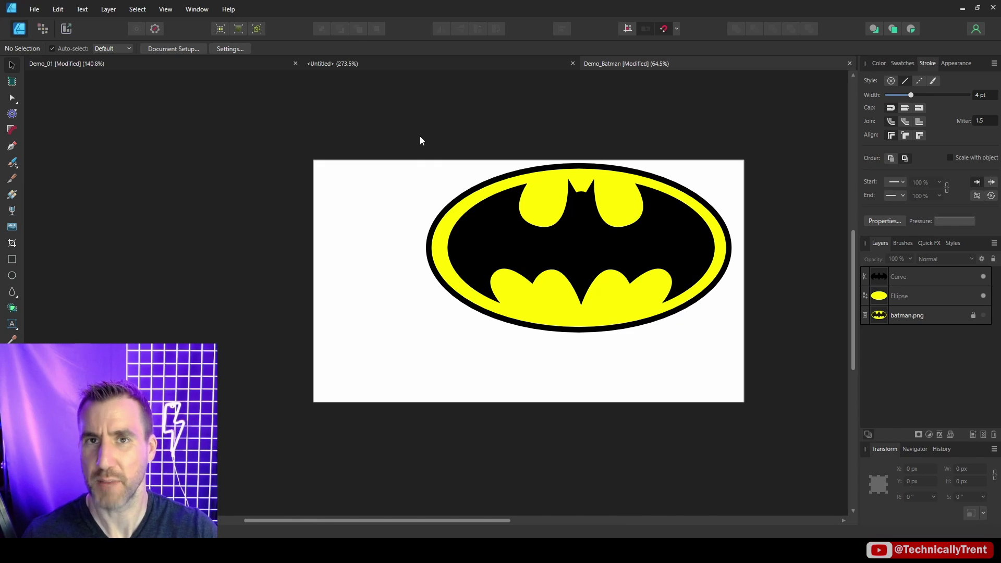
# Zoom the view to inspect the finished black bat on its black-ringed yellow oval.
pyautogui.scroll(3, 592, 232)
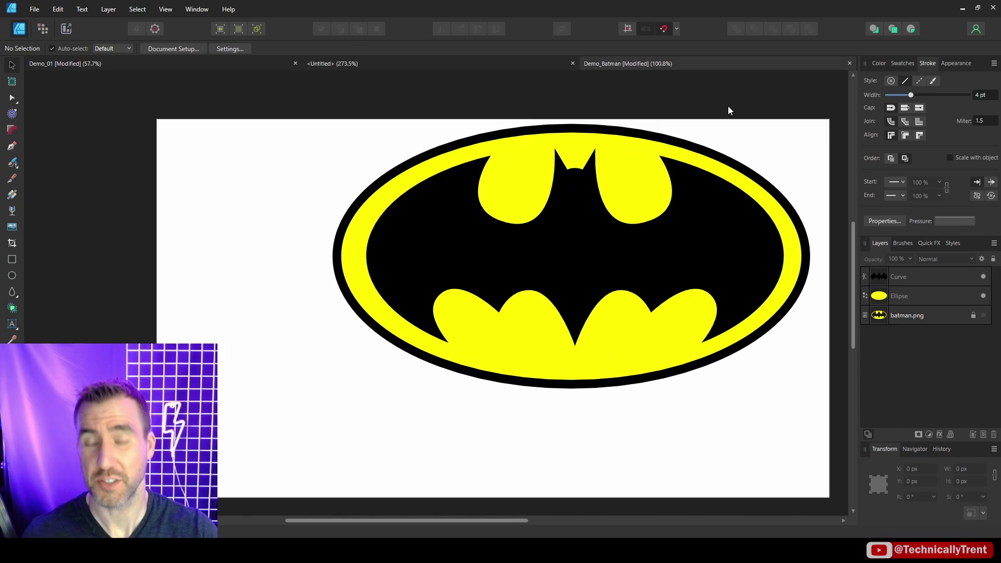